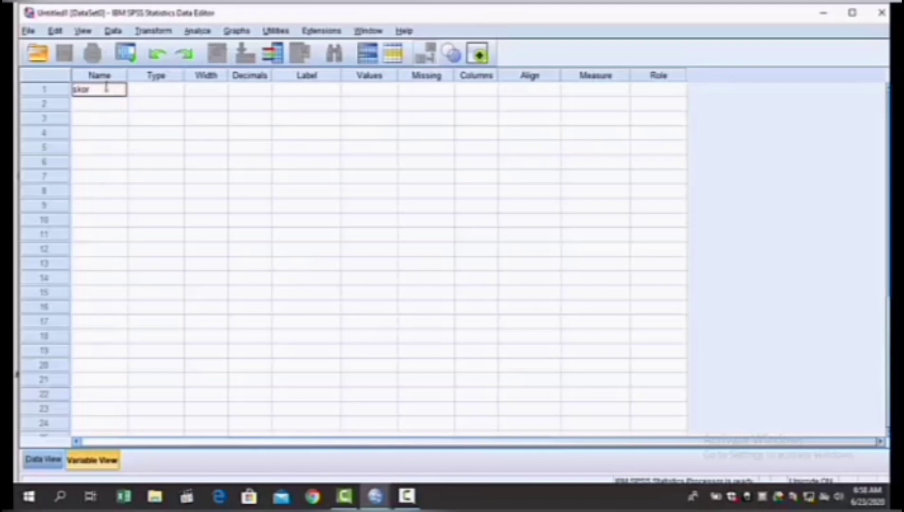
Step: Add a second variable named perlakuan below the skor variable
{"action": "left_click", "coordinate": [109, 105]}
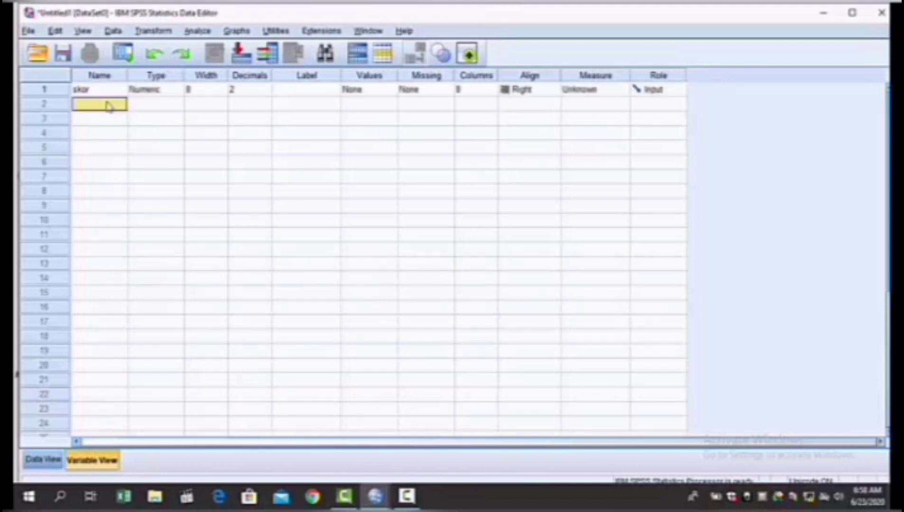
{"action": "type", "text": "perl"}
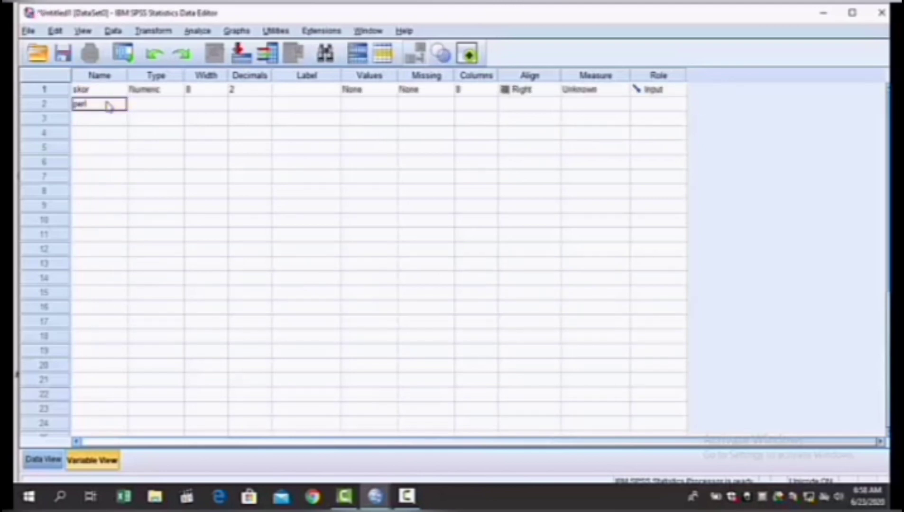
{"action": "type", "text": "akuan"}
{"action": "key", "text": "Return"}
{"action": "key", "text": "Up"}
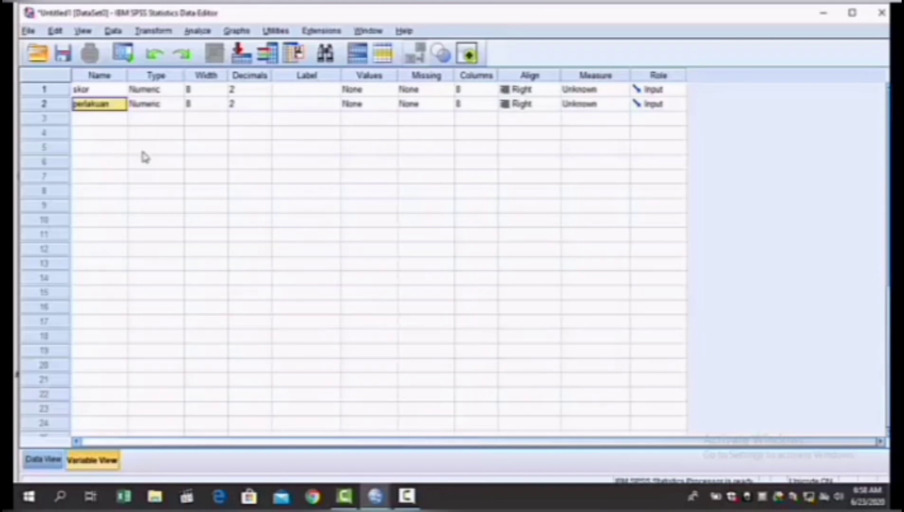
Step: Set the decimals of both the skor and perlakuan variables to 0
{"action": "key", "text": "Right"}
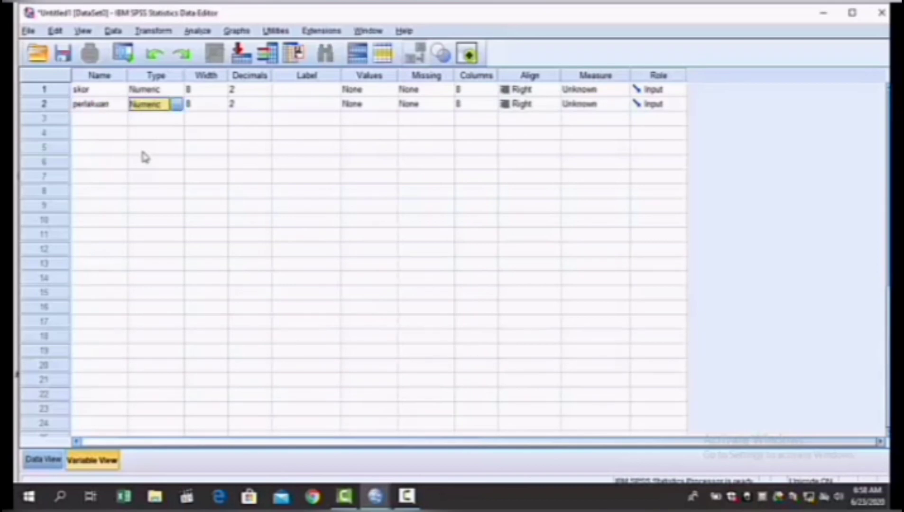
{"action": "key", "text": "Up"}
{"action": "key", "text": "Right"}
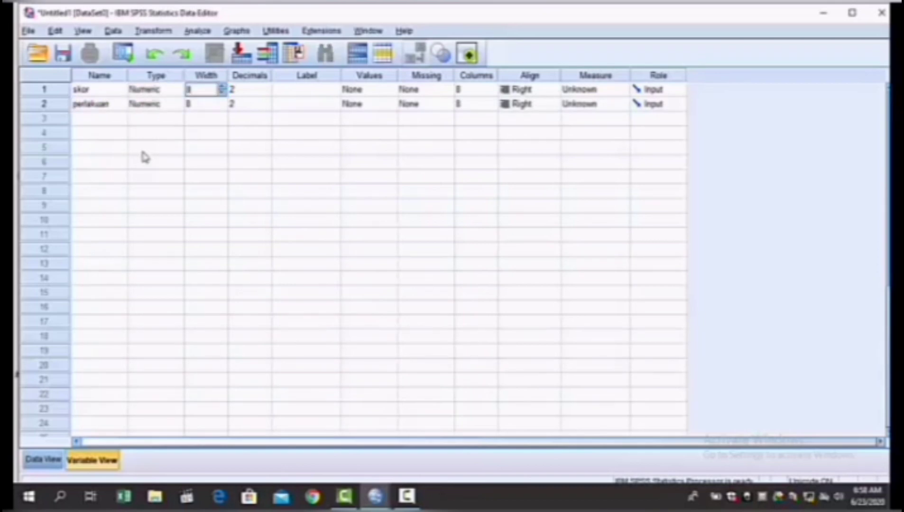
{"action": "key", "text": "Right"}
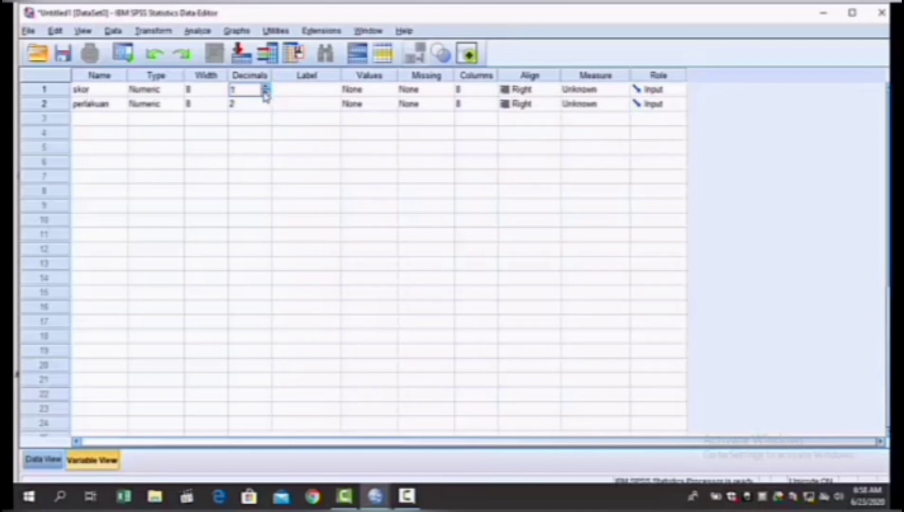
{"action": "left_click", "coordinate": [266, 93]}
{"action": "left_click", "coordinate": [263, 104]}
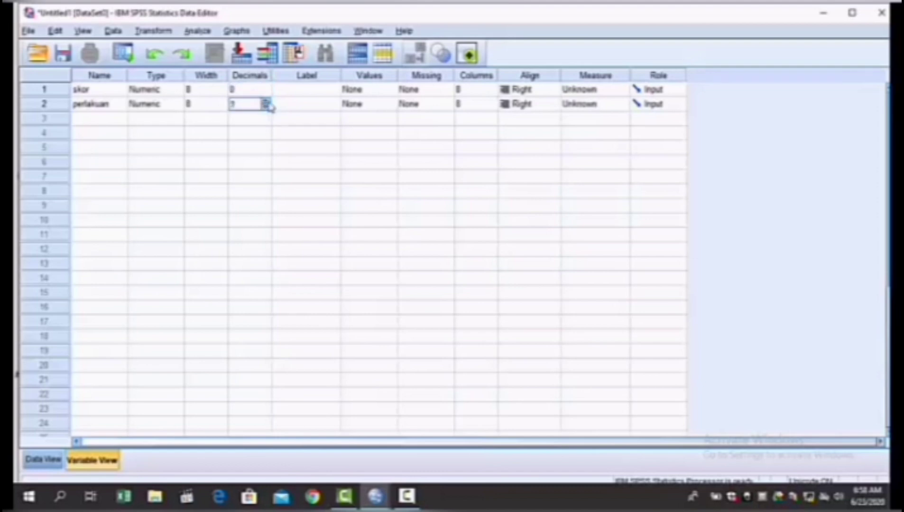
{"action": "double_click", "coordinate": [265, 107]}
Step: Label the skor variable "skor siswa"
{"action": "left_click", "coordinate": [325, 88]}
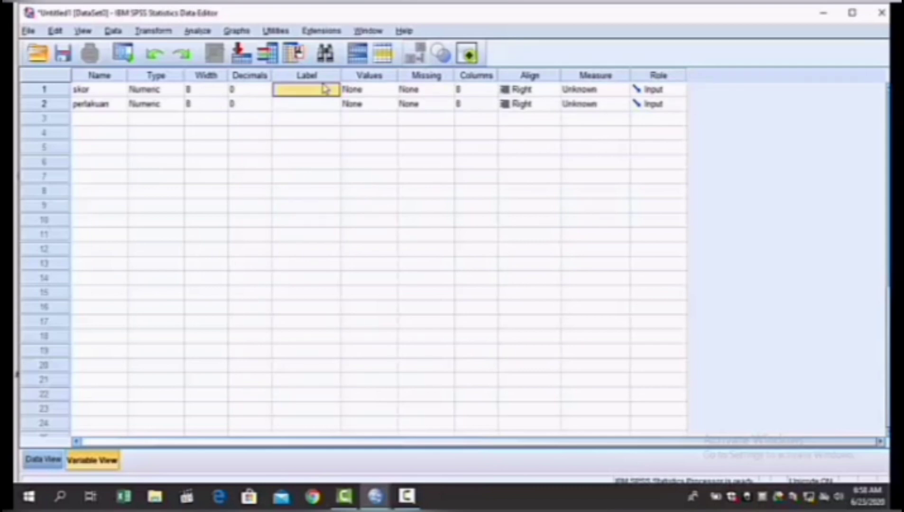
{"action": "type", "text": "sk"}
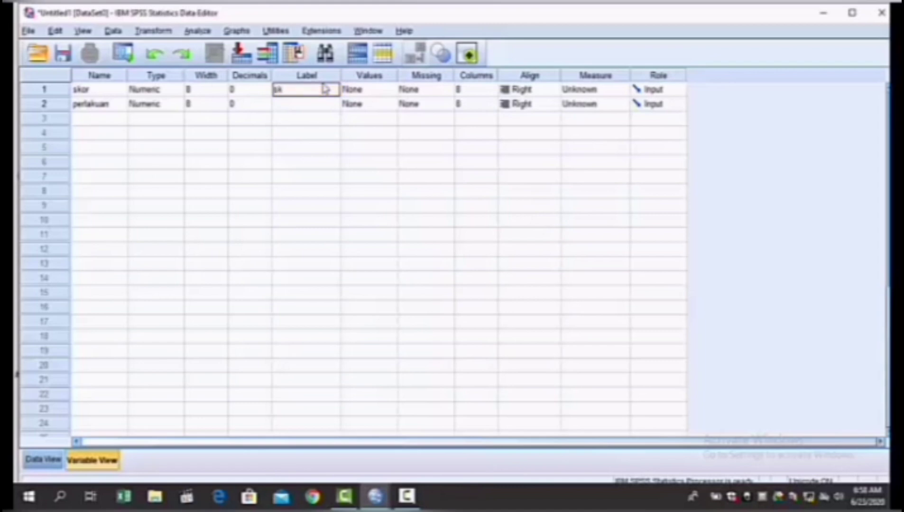
{"action": "type", "text": "or siswa"}
Step: Label the perlakuan variable "perlakuan yang diterima siswa"
{"action": "left_click", "coordinate": [300, 106]}
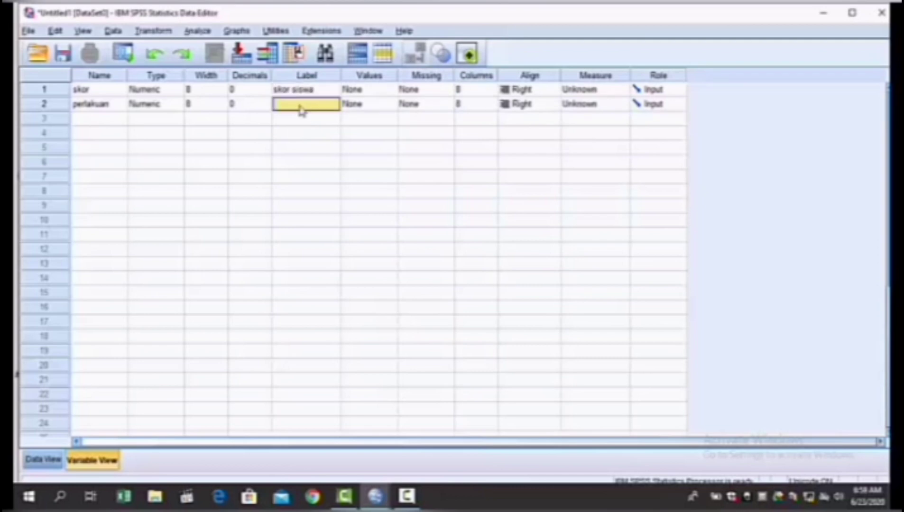
{"action": "type", "text": "per"}
{"action": "type", "text": "la"}
{"action": "type", "text": "kuan"}
{"action": "type", "text": " yang"}
{"action": "type", "text": " diterim"}
{"action": "type", "text": "a si"}
{"action": "type", "text": "swa"}
Step: Define a value label for the perlakuan variable that assigns 1 to "kritik"
{"action": "left_click", "coordinate": [374, 107]}
{"action": "left_click", "coordinate": [390, 104]}
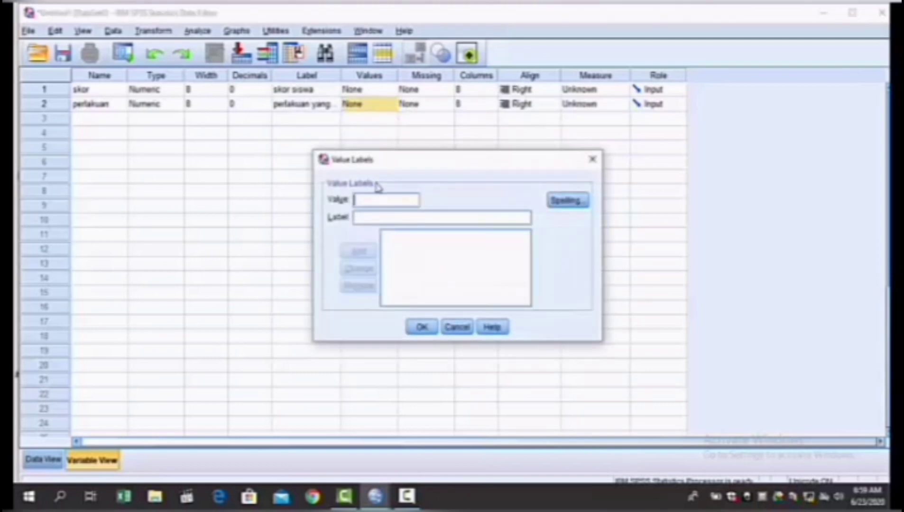
{"action": "type", "text": "1"}
{"action": "left_click", "coordinate": [368, 217]}
{"action": "type", "text": "ke"}
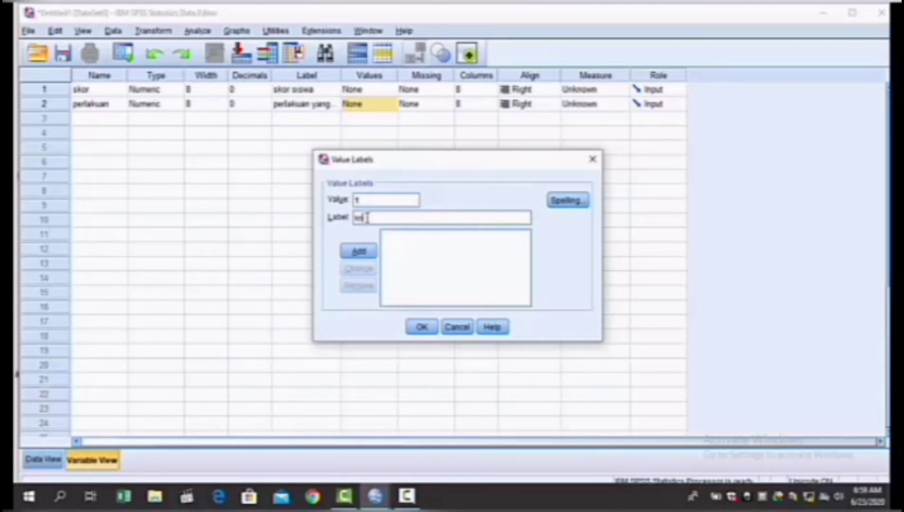
{"action": "type", "text": "lik"}
{"action": "left_click", "coordinate": [368, 252]}
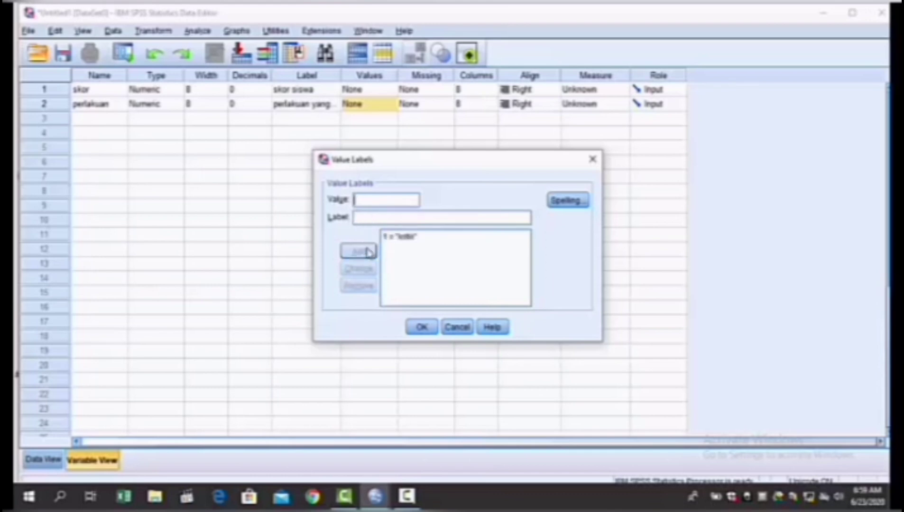
Step: Add the value label 2 = "pujian" for perlakuan and accept the value labels
{"action": "type", "text": "2"}
{"action": "type", "text": "psi"}
{"action": "type", "text": "ian"}
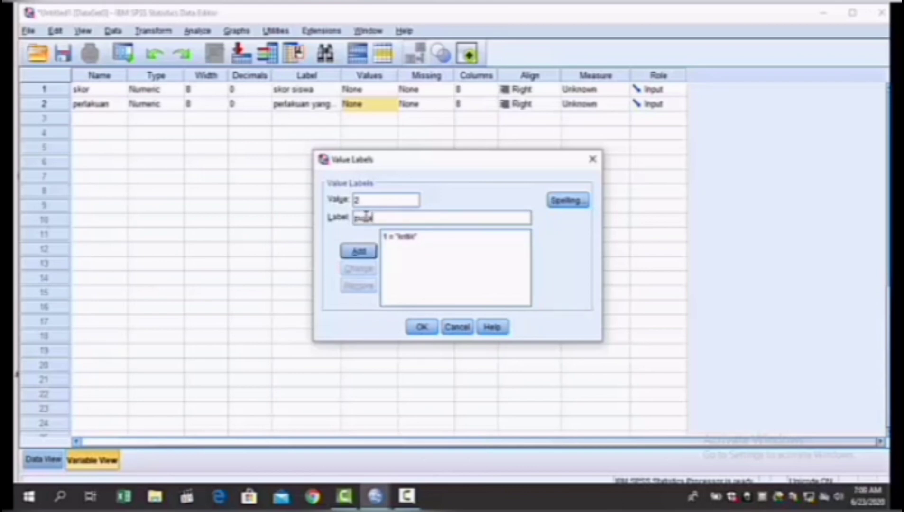
{"action": "left_click", "coordinate": [359, 251]}
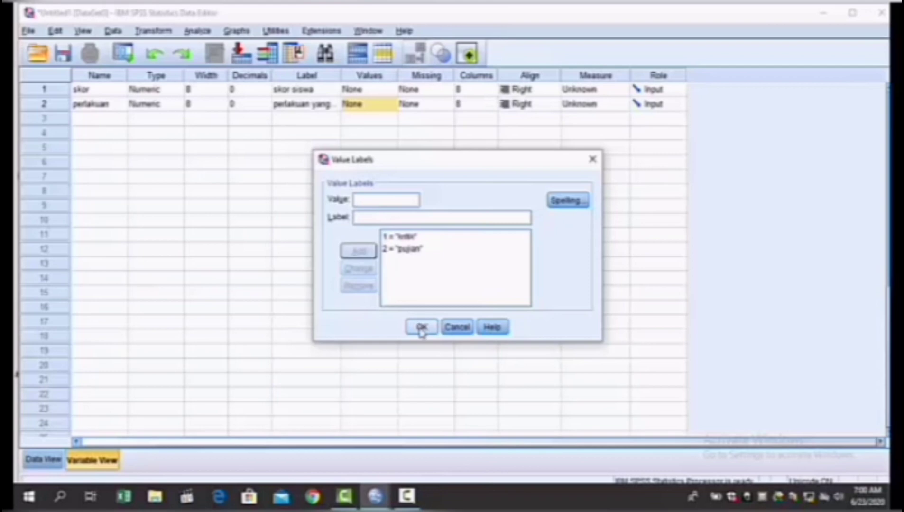
{"action": "left_click", "coordinate": [420, 328]}
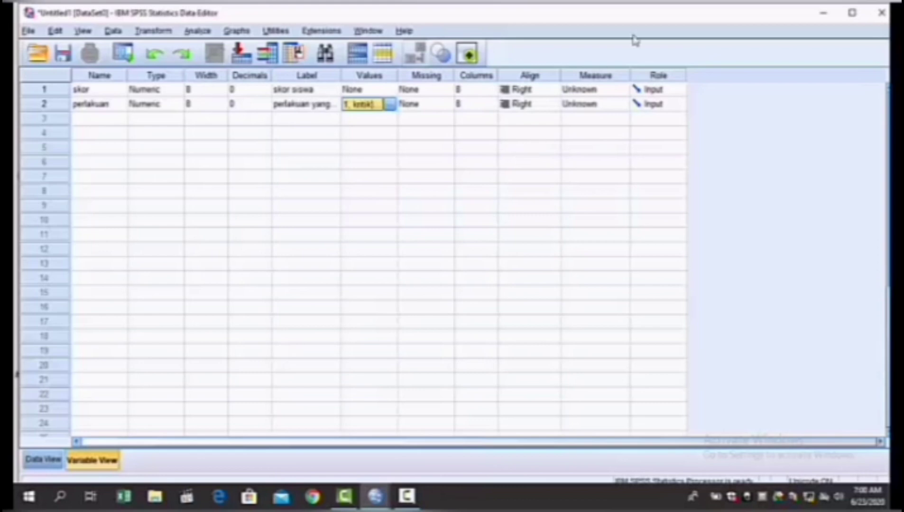
Step: Set the measurement level of skor to Ordinal and of perlakuan to Nominal
{"action": "left_click", "coordinate": [622, 90]}
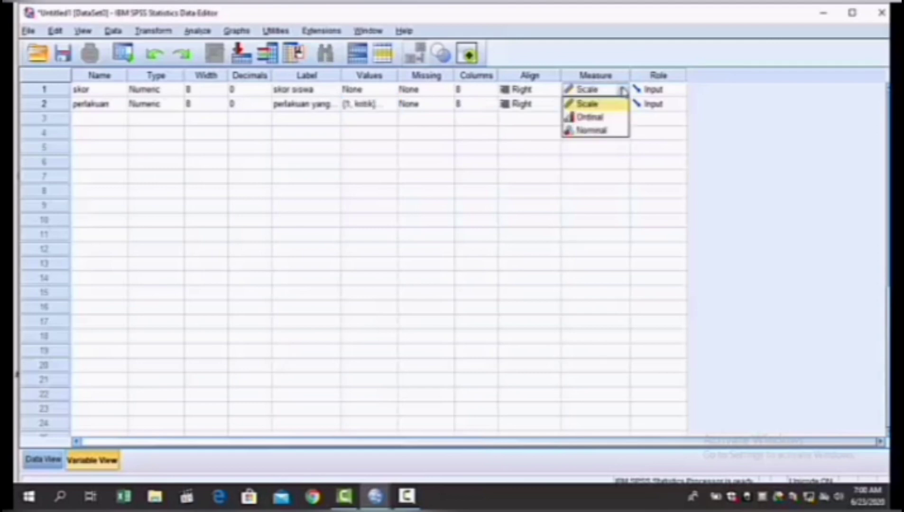
{"action": "left_click", "coordinate": [613, 119]}
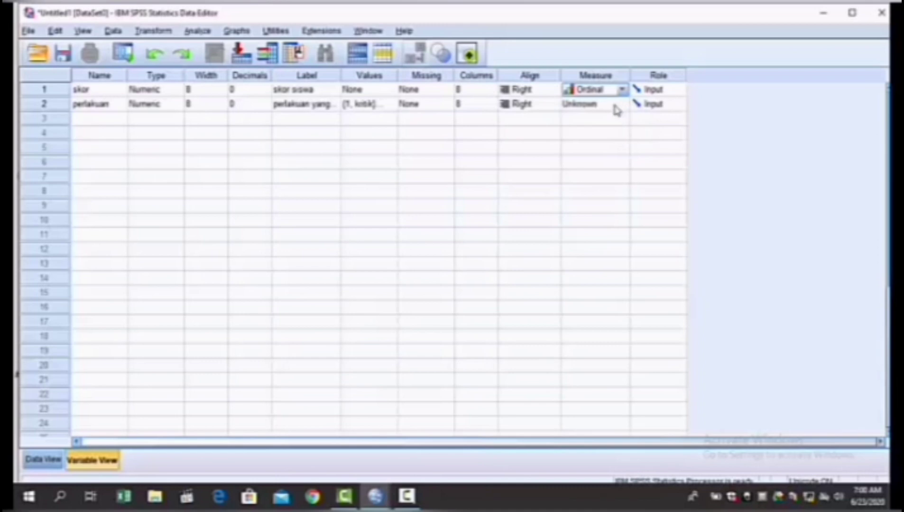
{"action": "left_click", "coordinate": [614, 106]}
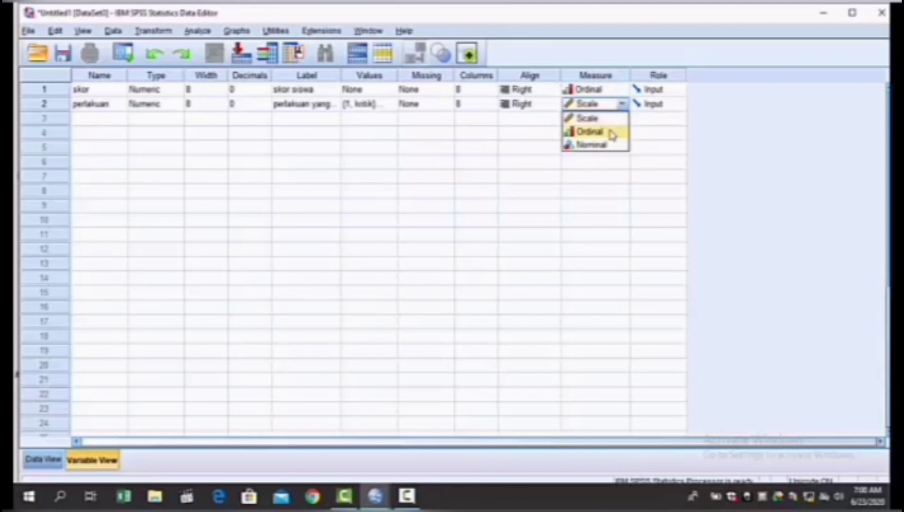
{"action": "left_click", "coordinate": [604, 145]}
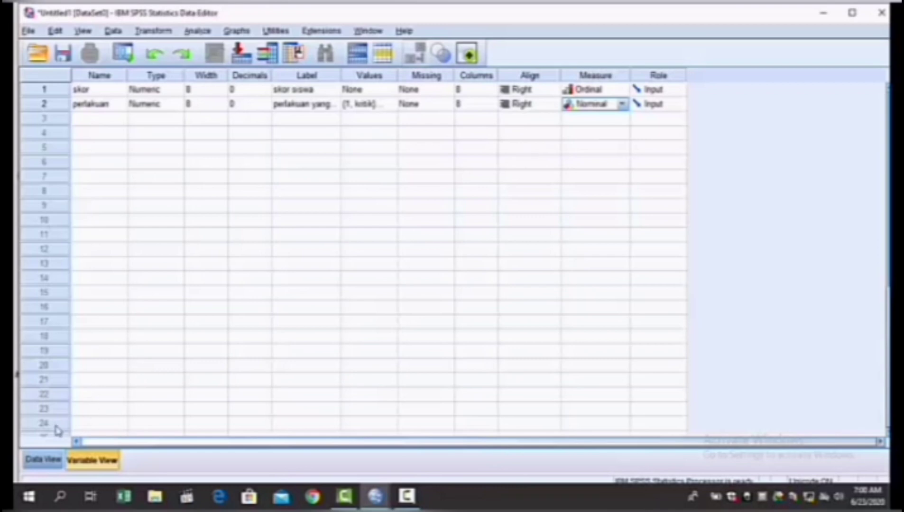
Step: In the data sheet, enter the skor values -3, -2, 0, 0, 2, 5, 7 and 9 for cases 1 to 8
{"action": "left_click", "coordinate": [57, 467]}
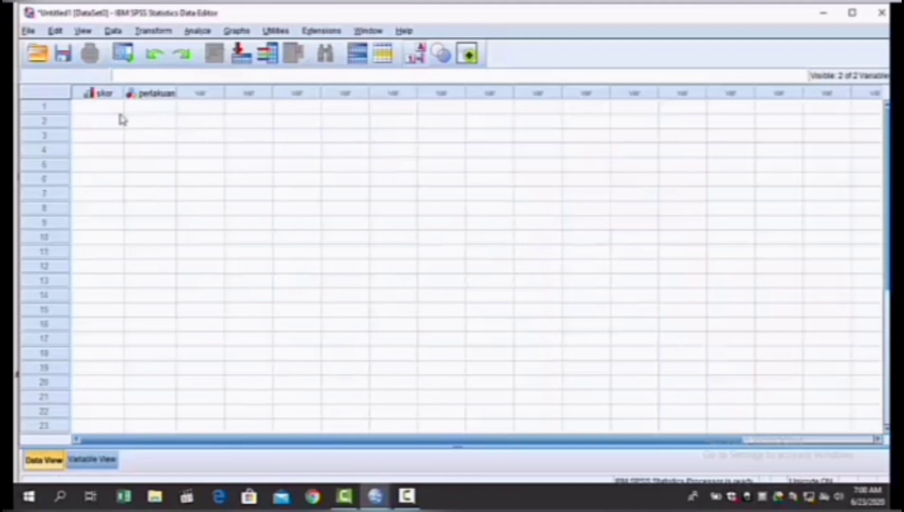
{"action": "left_click", "coordinate": [101, 106]}
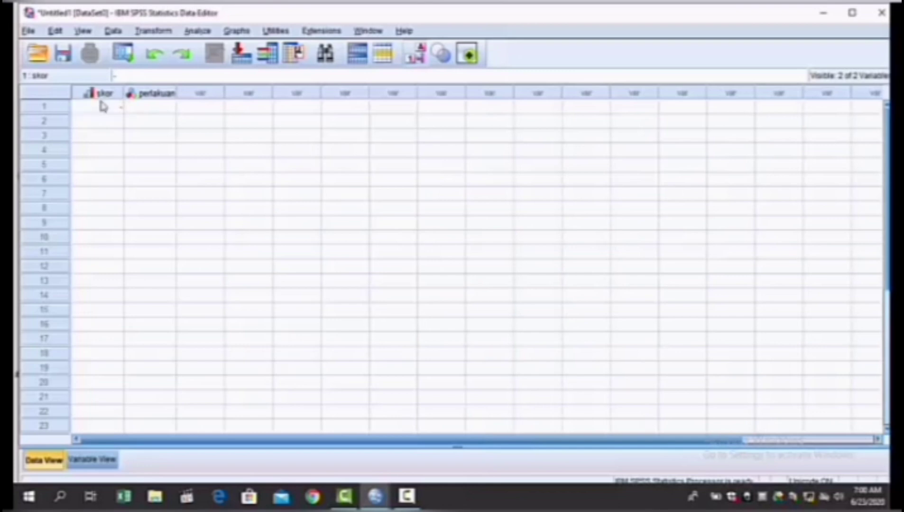
{"action": "type", "text": "3"}
{"action": "key", "text": "Return"}
{"action": "type", "text": "-2"}
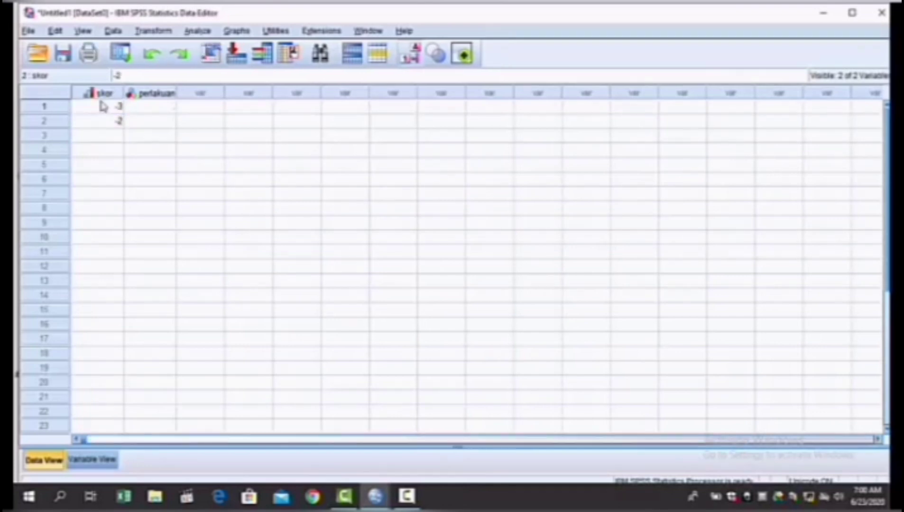
{"action": "key", "text": "Return"}
{"action": "type", "text": "0"}
{"action": "key", "text": "Return"}
{"action": "type", "text": "0"}
{"action": "key", "text": "Return"}
{"action": "type", "text": "2"}
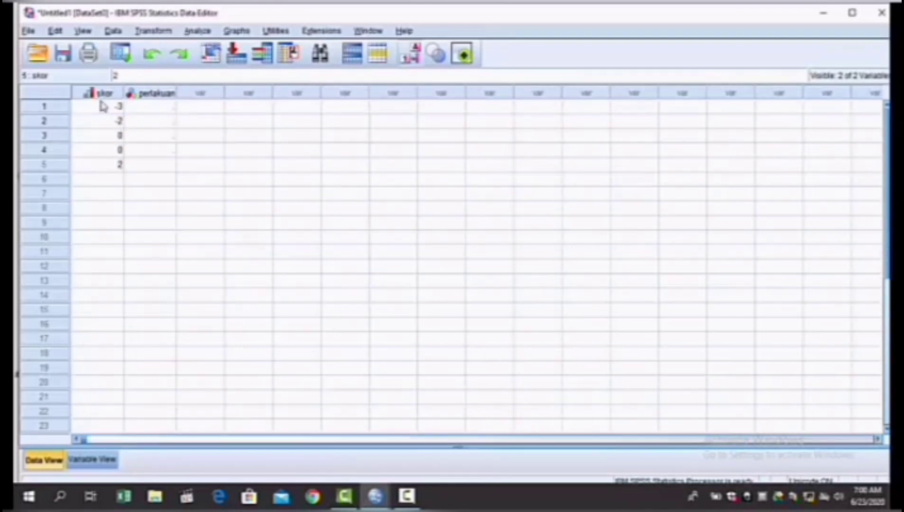
{"action": "key", "text": "Return"}
{"action": "type", "text": "5"}
{"action": "key", "text": "Return"}
{"action": "type", "text": "7"}
{"action": "key", "text": "Return"}
{"action": "type", "text": "9"}
Step: Enter the skor values 0, 2, 3, 4, 10, 12, 14, 19 and 21 for cases 9 to 17
{"action": "key", "text": "Return"}
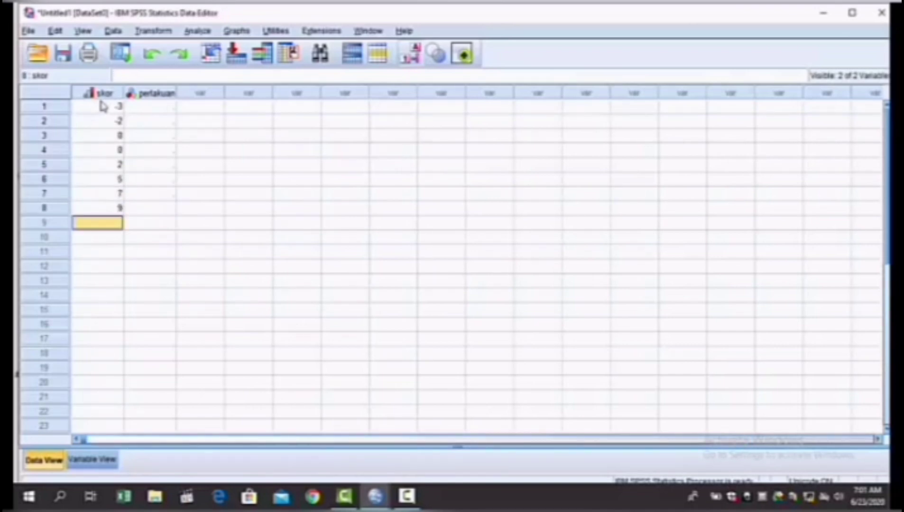
{"action": "type", "text": "0"}
{"action": "key", "text": "Return"}
{"action": "type", "text": "2"}
{"action": "key", "text": "Return"}
{"action": "type", "text": "3"}
{"action": "key", "text": "Return"}
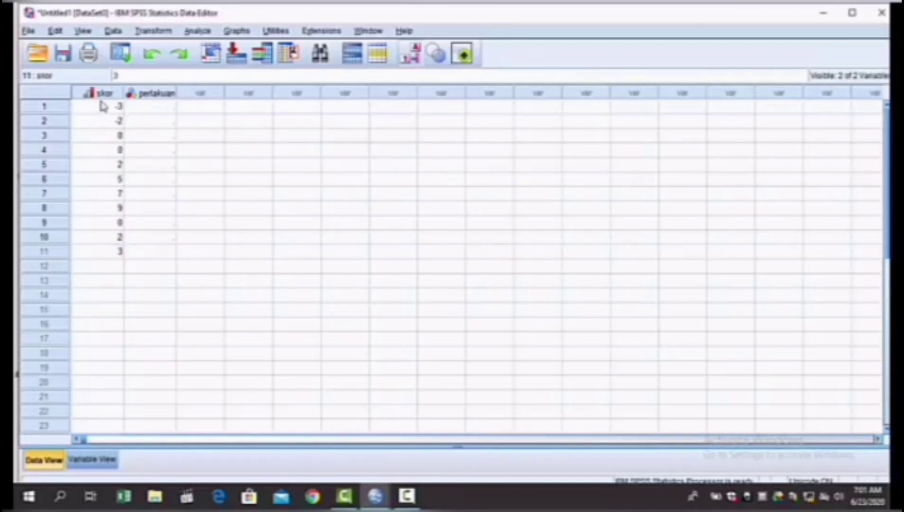
{"action": "type", "text": "4"}
{"action": "key", "text": "Return"}
{"action": "type", "text": "10"}
{"action": "key", "text": "Return"}
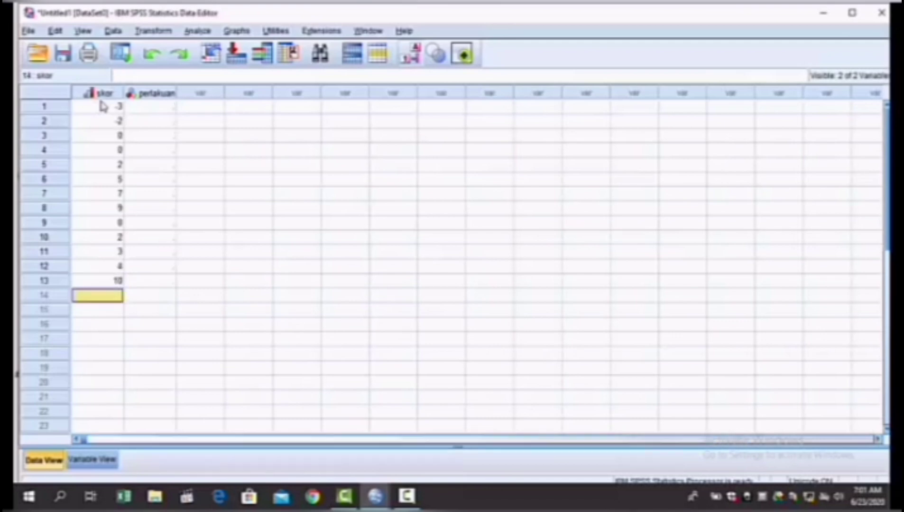
{"action": "type", "text": "12"}
{"action": "key", "text": "Return"}
{"action": "type", "text": "14"}
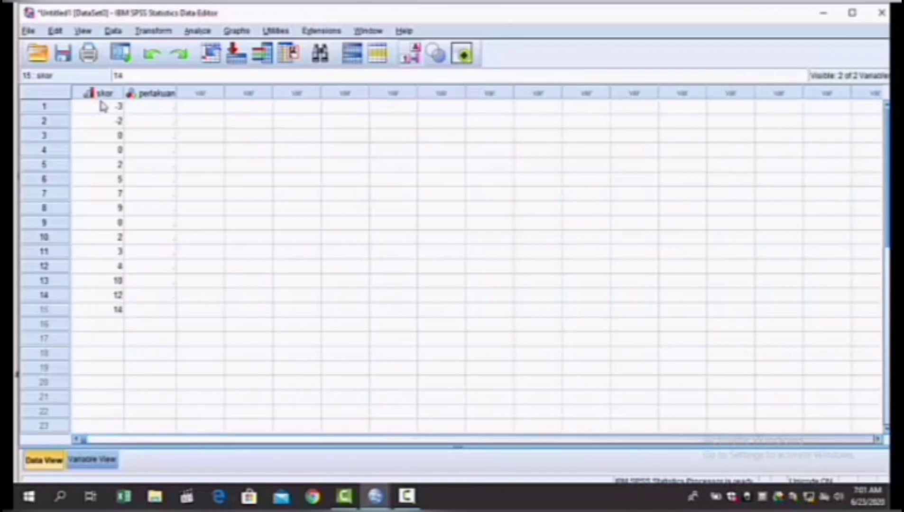
{"action": "key", "text": "Return"}
{"action": "type", "text": "19"}
{"action": "key", "text": "Return"}
{"action": "type", "text": "21"}
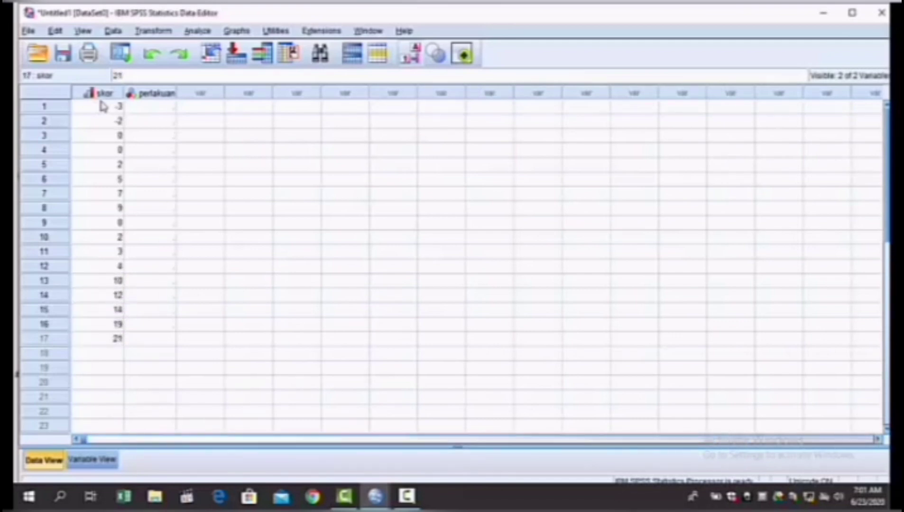
Step: Enter the perlakuan value 1 (kritik) for cases 1 to 8 in the data sheet
{"action": "left_click", "coordinate": [168, 109]}
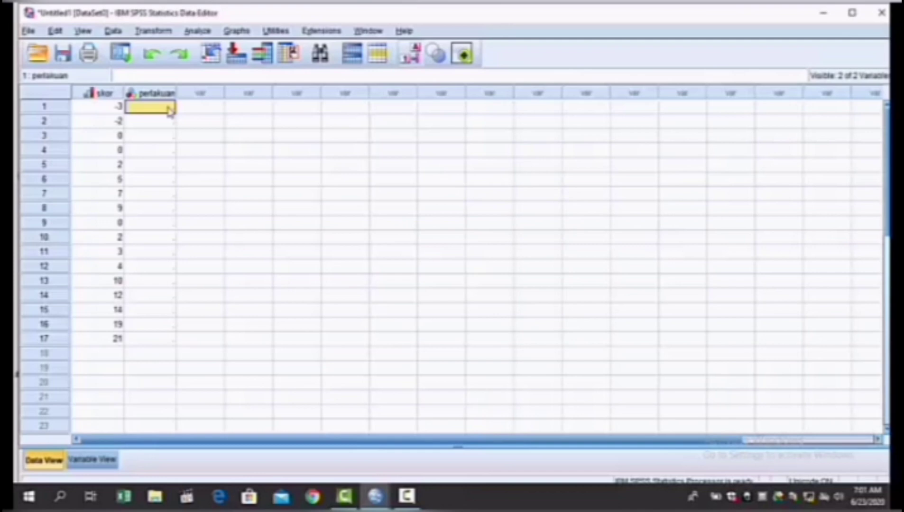
{"action": "type", "text": "1"}
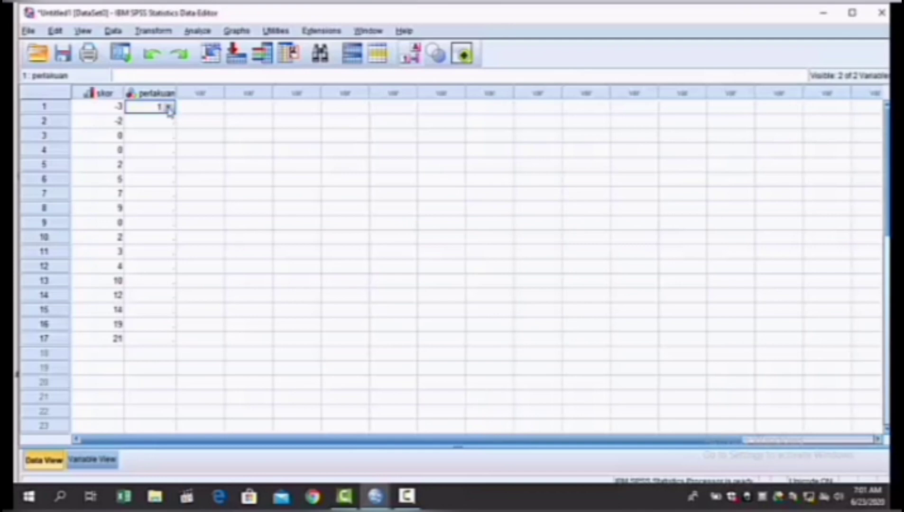
{"action": "left_click", "coordinate": [169, 107]}
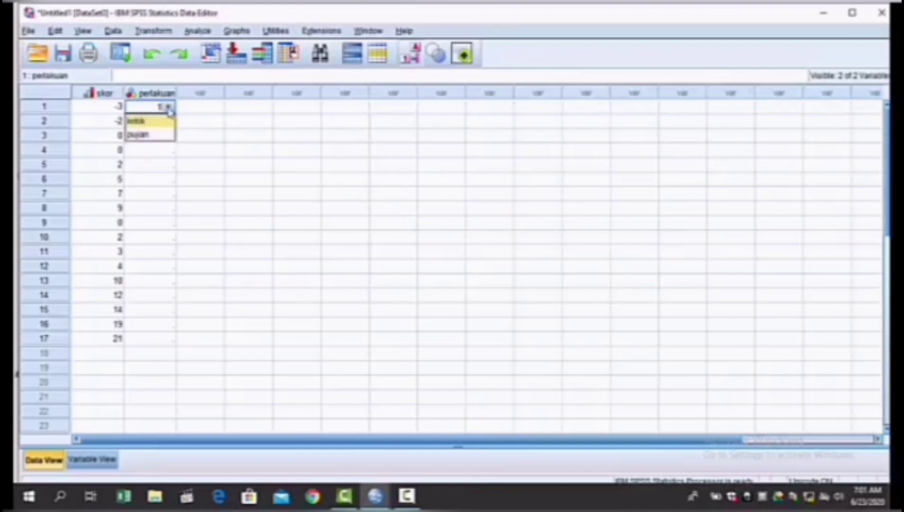
{"action": "left_click_drag", "start_coordinate": [228, 134], "coordinate": [185, 124]}
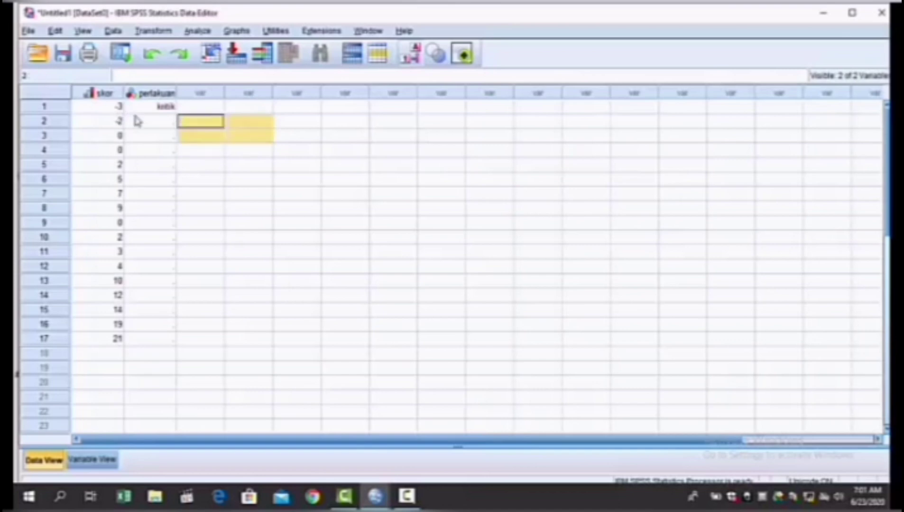
{"action": "left_click", "coordinate": [166, 121]}
{"action": "type", "text": "1"}
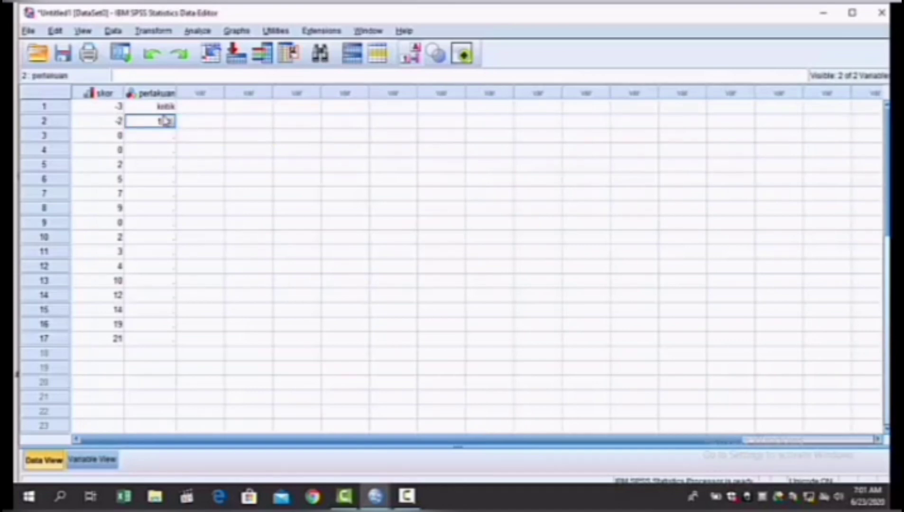
{"action": "key", "text": "Return"}
{"action": "type", "text": "1"}
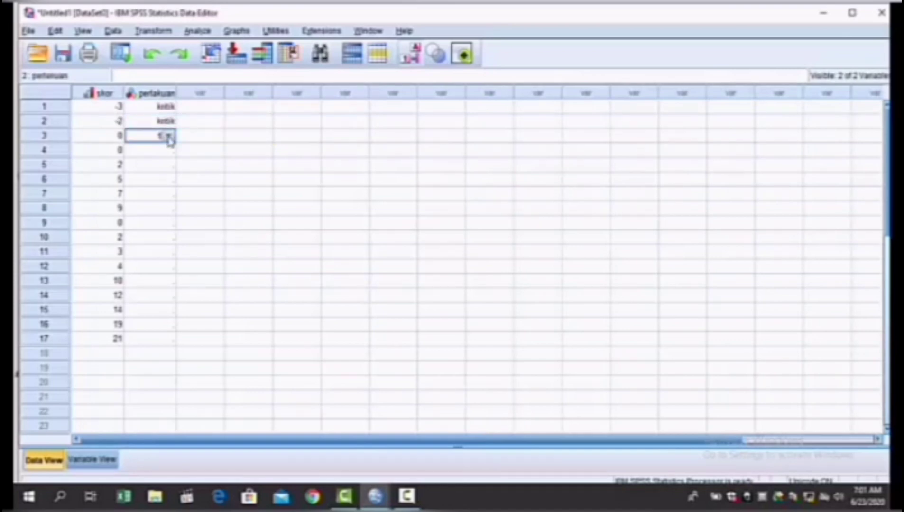
{"action": "key", "text": "Return"}
{"action": "type", "text": "1"}
{"action": "left_click", "coordinate": [167, 165]}
{"action": "type", "text": "1"}
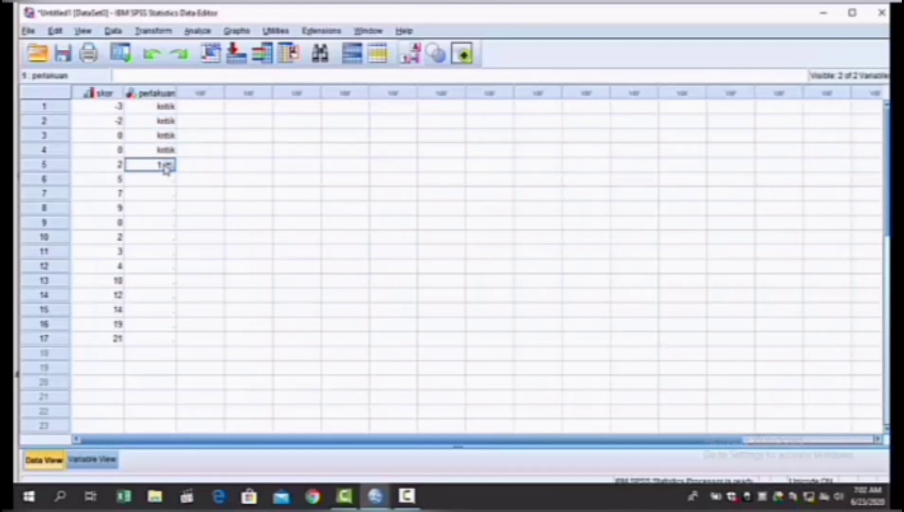
{"action": "left_click", "coordinate": [167, 180]}
{"action": "type", "text": "1"}
{"action": "left_click", "coordinate": [168, 194]}
{"action": "type", "text": "1"}
{"action": "left_click", "coordinate": [166, 209]}
{"action": "type", "text": "1"}
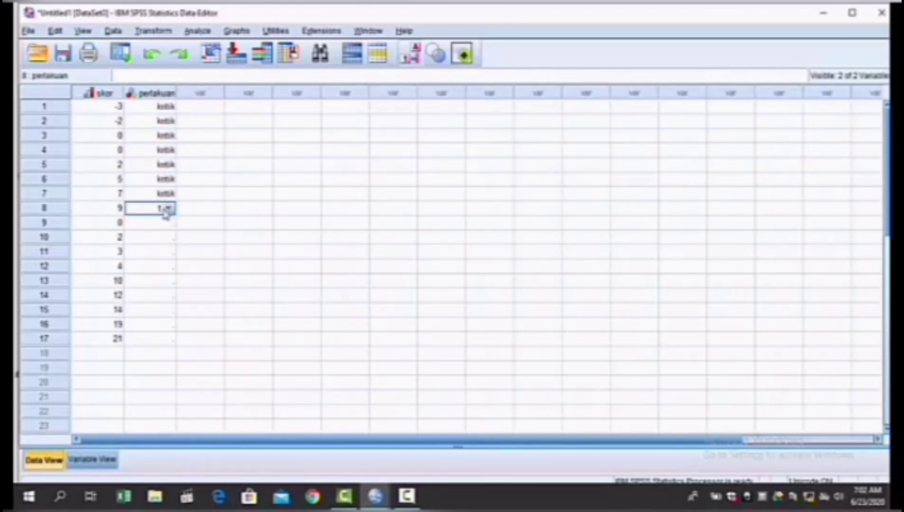
Step: Enter the perlakuan value 2 (pujian) for cases 9 to 17
{"action": "left_click", "coordinate": [149, 223]}
{"action": "type", "text": "2"}
{"action": "left_click", "coordinate": [161, 237]}
{"action": "type", "text": "2"}
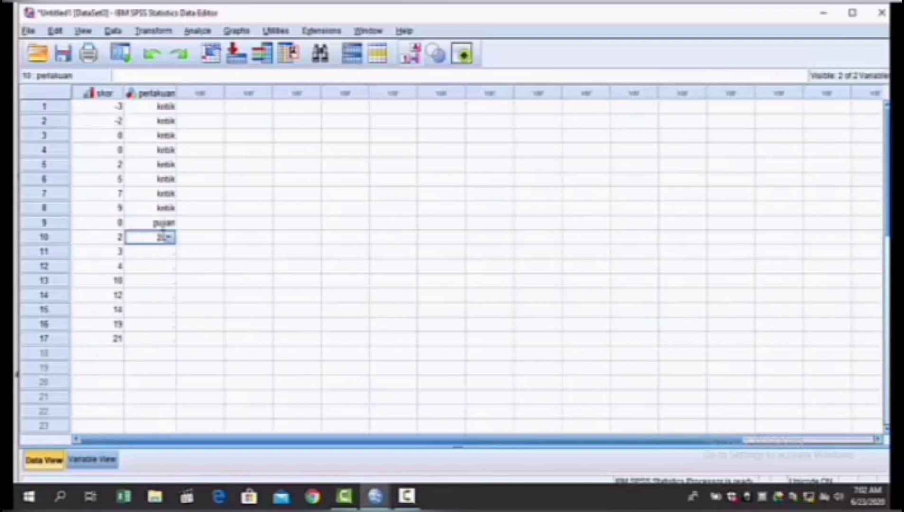
{"action": "left_click", "coordinate": [165, 252]}
{"action": "type", "text": "2"}
{"action": "left_click", "coordinate": [166, 269]}
{"action": "type", "text": "2"}
{"action": "left_click", "coordinate": [166, 281]}
{"action": "type", "text": "2"}
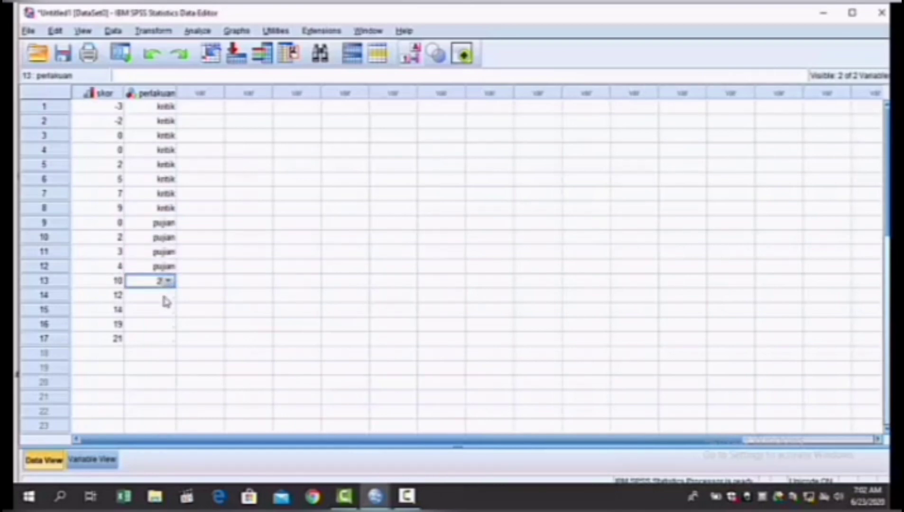
{"action": "left_click", "coordinate": [167, 296]}
{"action": "type", "text": "2"}
{"action": "left_click", "coordinate": [170, 311]}
{"action": "type", "text": "2"}
{"action": "left_click", "coordinate": [168, 325]}
{"action": "type", "text": "2"}
{"action": "left_click", "coordinate": [164, 340]}
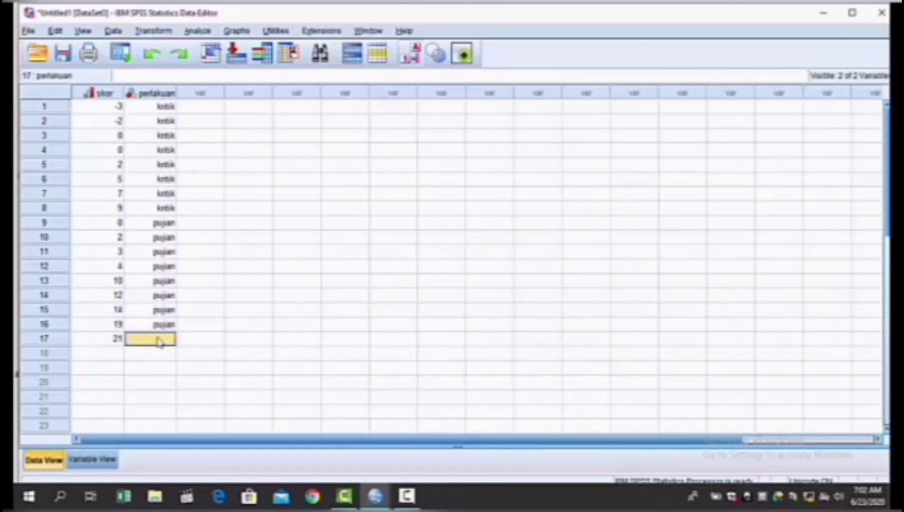
{"action": "type", "text": "2"}
{"action": "left_click", "coordinate": [228, 340]}
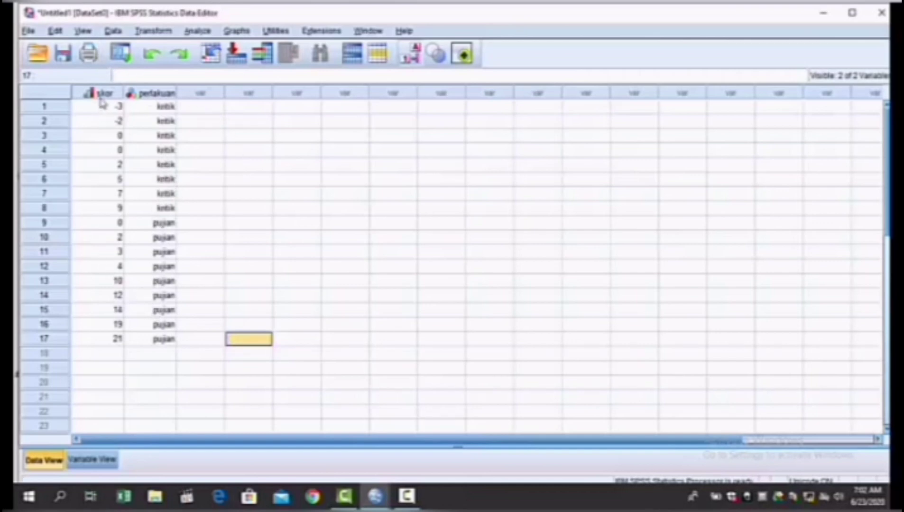
Step: Check whether the display of value labels is enabled for the data sheet
{"action": "mouse_move", "coordinate": [101, 100]}
{"action": "left_click", "coordinate": [85, 31]}
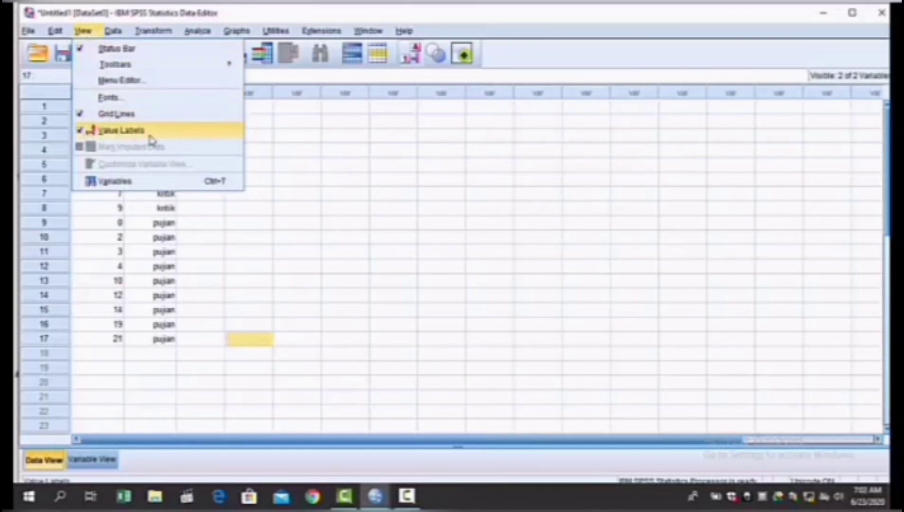
{"action": "left_click", "coordinate": [303, 294]}
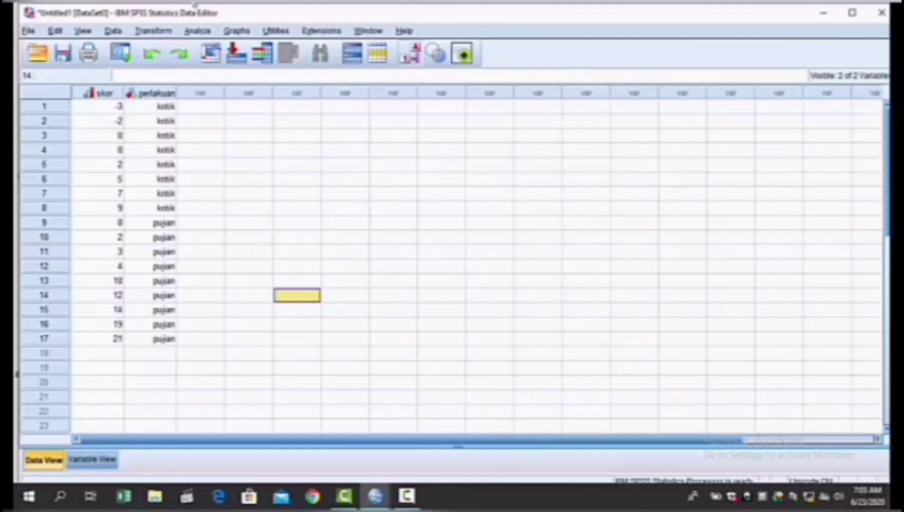
Step: Set up an Explore analysis with skor siswa as dependent and perlakuan as factor, keeping Descriptives with a 95% confidence interval
{"action": "left_click", "coordinate": [211, 30]}
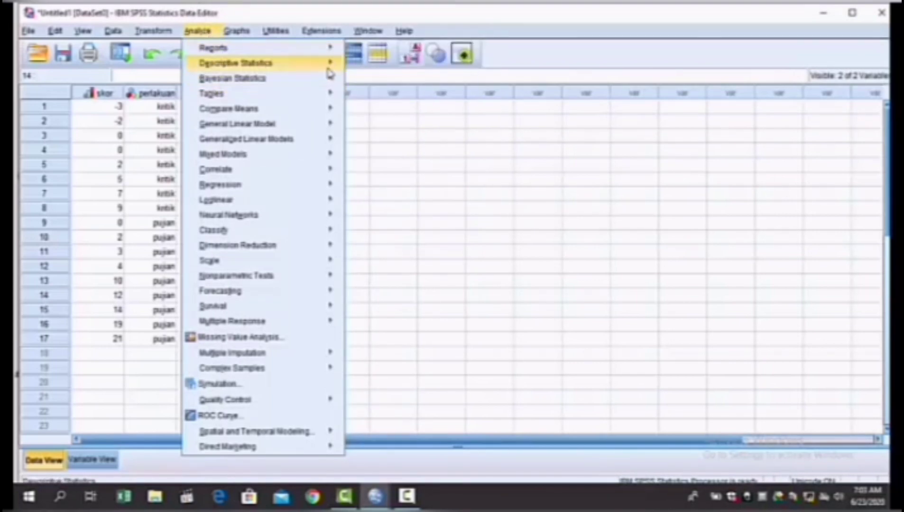
{"action": "mouse_move", "coordinate": [316, 65]}
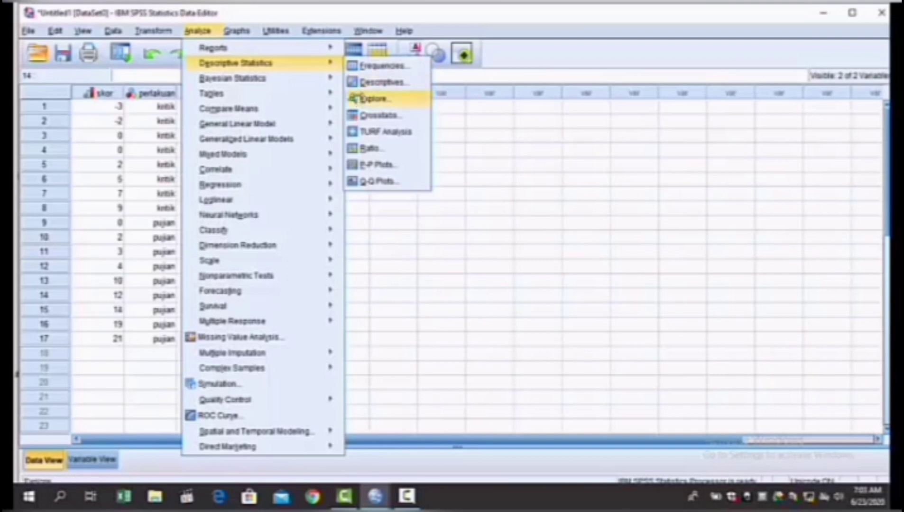
{"action": "left_click", "coordinate": [355, 97]}
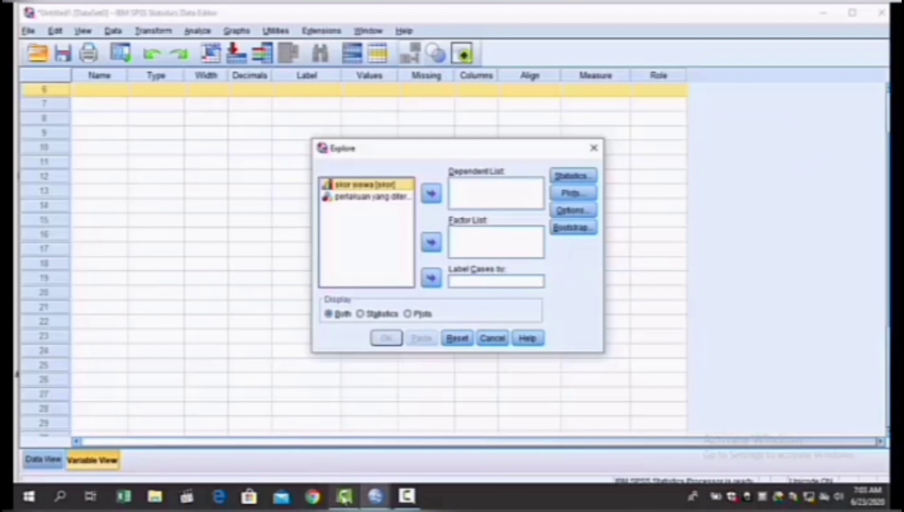
{"action": "mouse_move", "coordinate": [375, 503]}
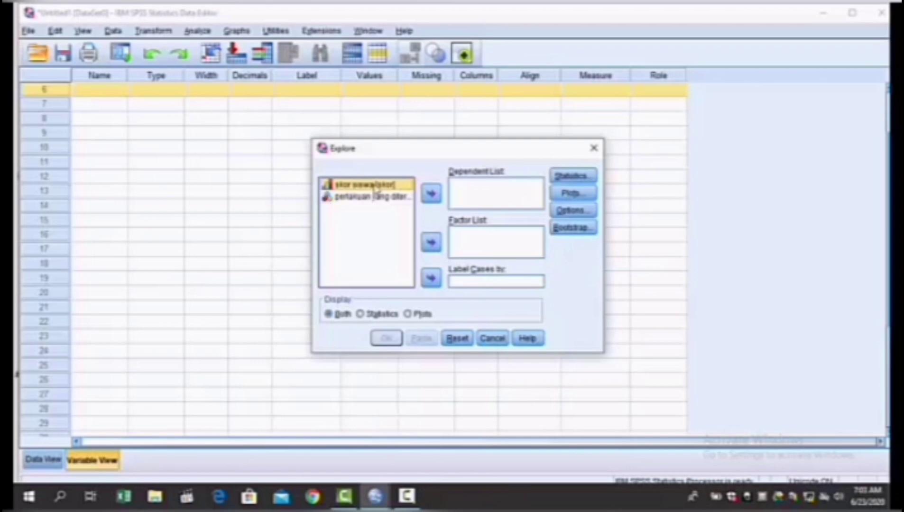
{"action": "left_click", "coordinate": [431, 195]}
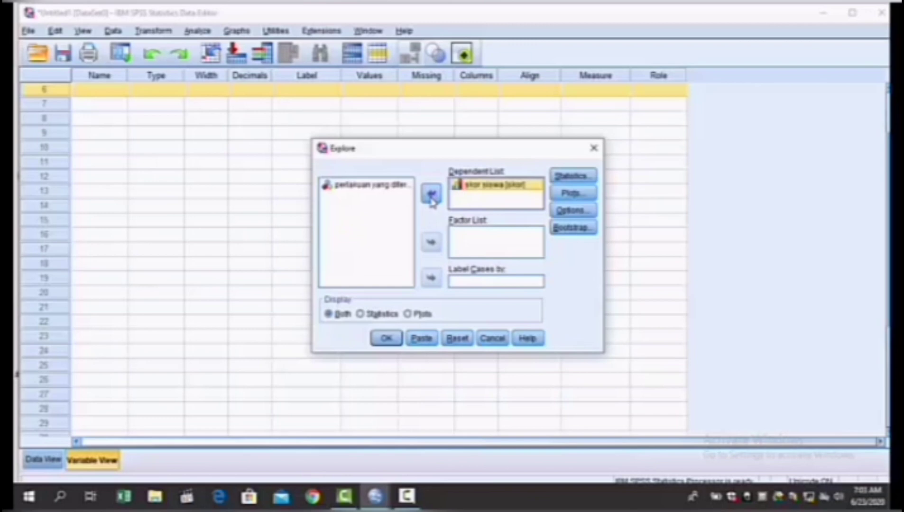
{"action": "left_click", "coordinate": [397, 190]}
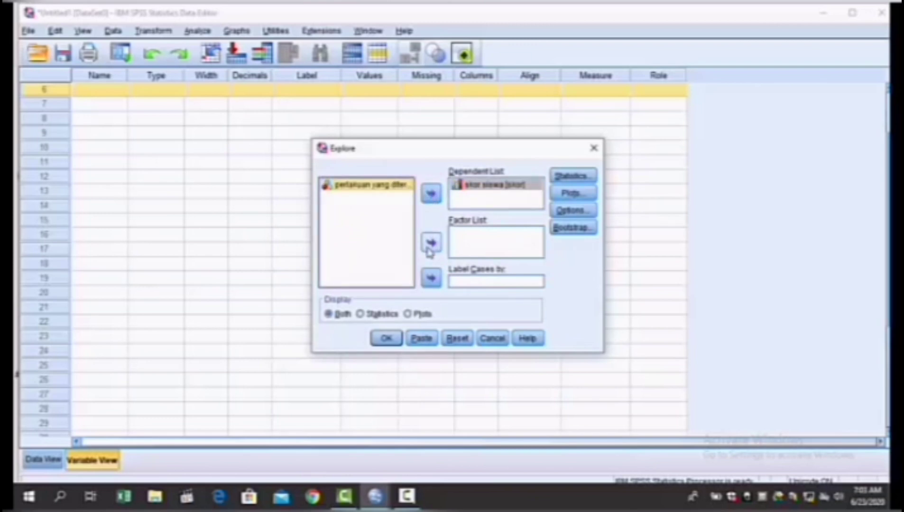
{"action": "left_click", "coordinate": [431, 243]}
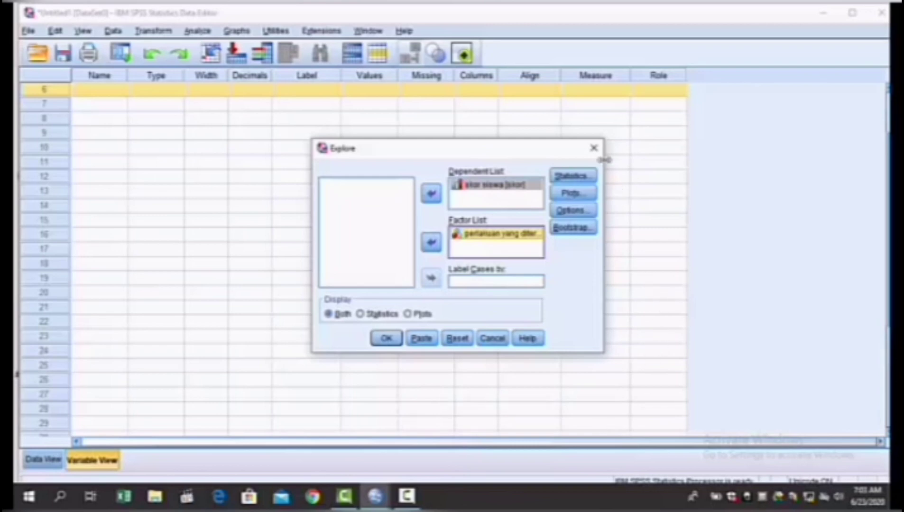
{"action": "left_click", "coordinate": [588, 176]}
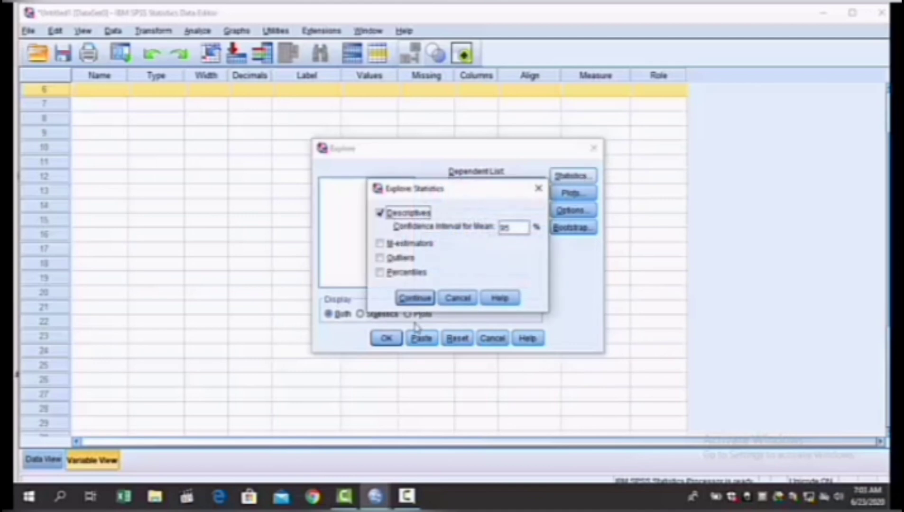
{"action": "left_click", "coordinate": [415, 298]}
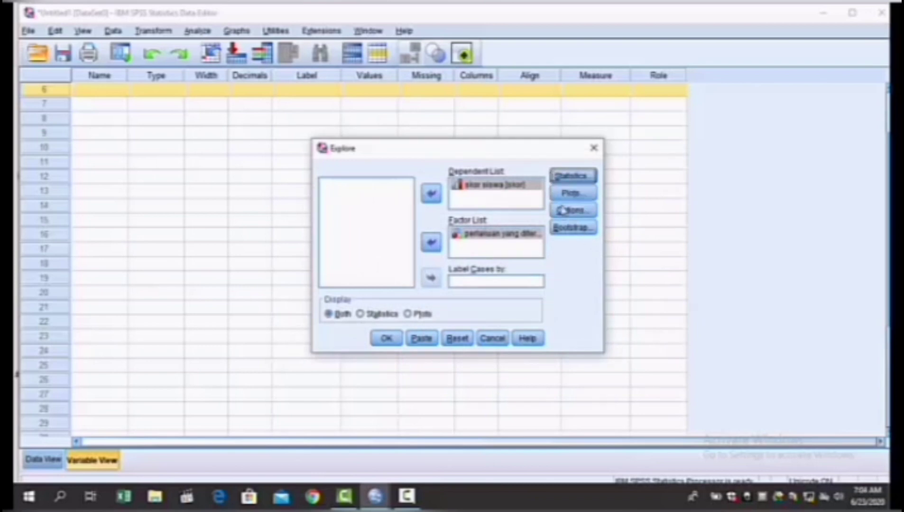
Step: For the Explore plots, enable normality plots with tests and Power estimation, turn off Stem-and-leaf, and run the analysis
{"action": "left_click", "coordinate": [570, 194]}
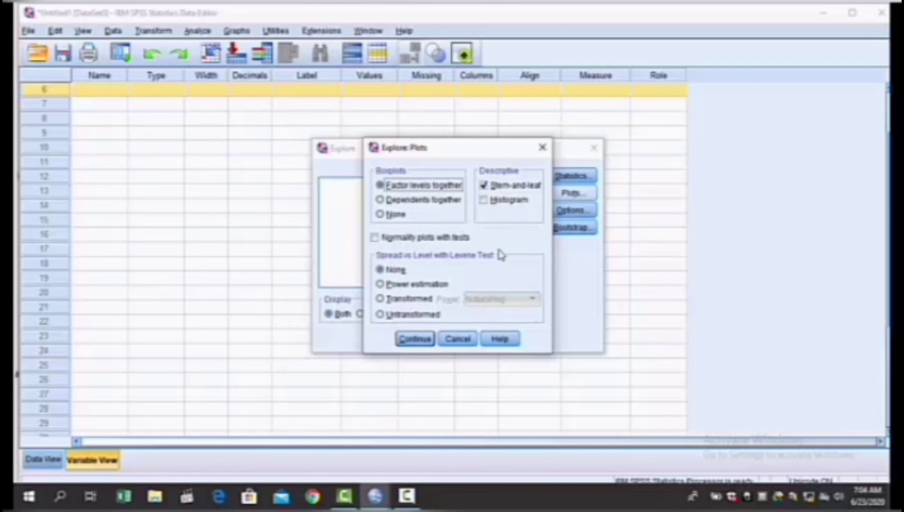
{"action": "left_click", "coordinate": [375, 238]}
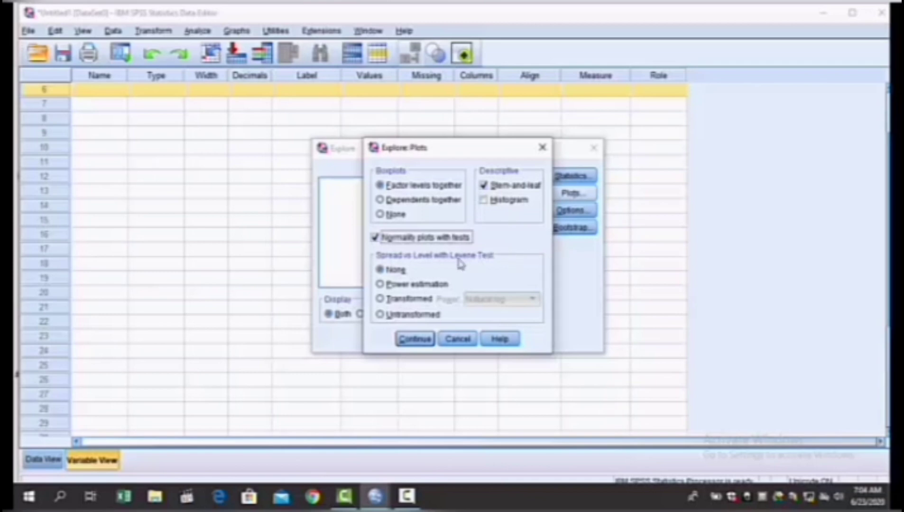
{"action": "left_click", "coordinate": [380, 284]}
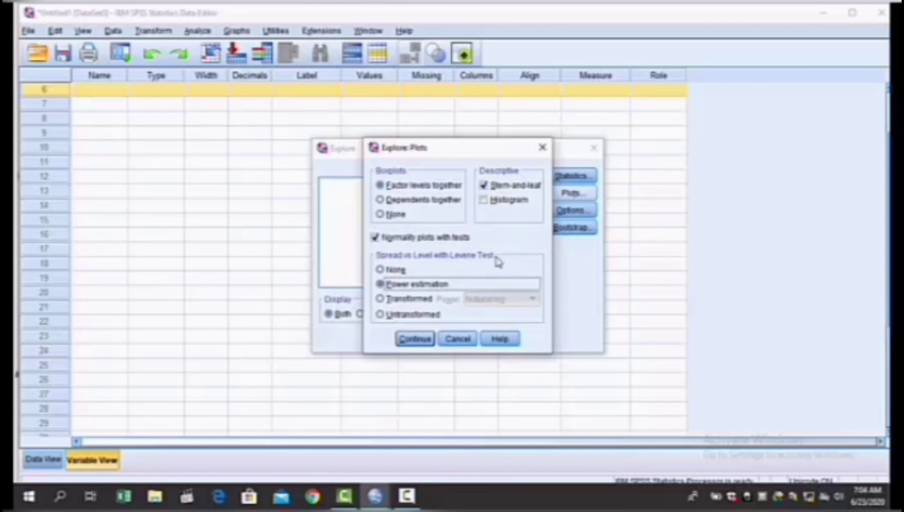
{"action": "left_click", "coordinate": [485, 186]}
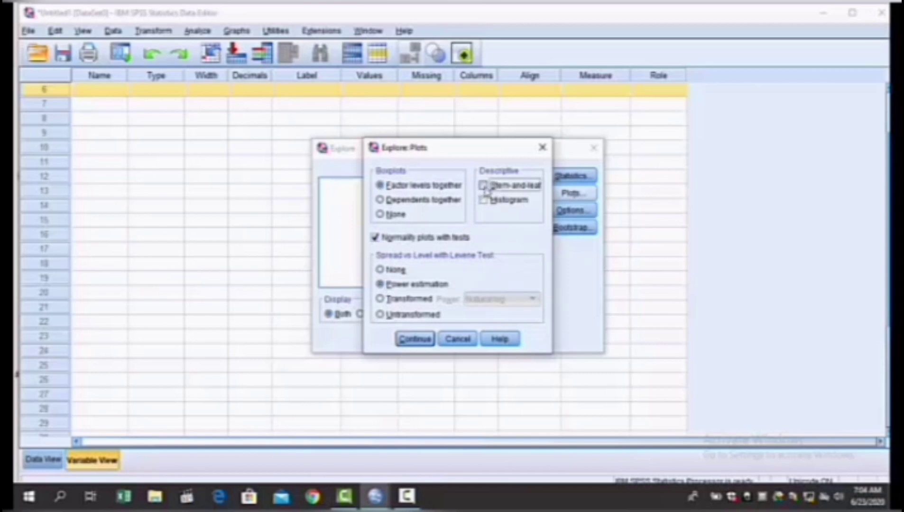
{"action": "left_click", "coordinate": [422, 341]}
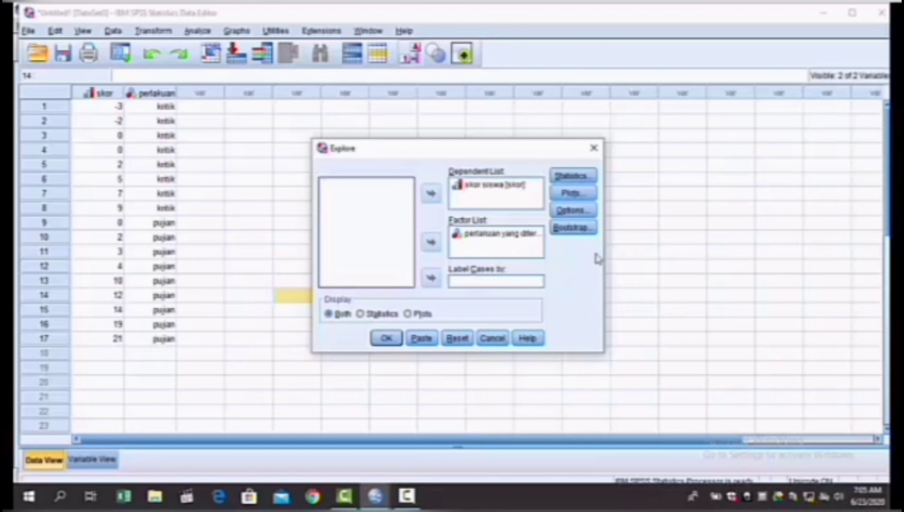
{"action": "left_click", "coordinate": [387, 343]}
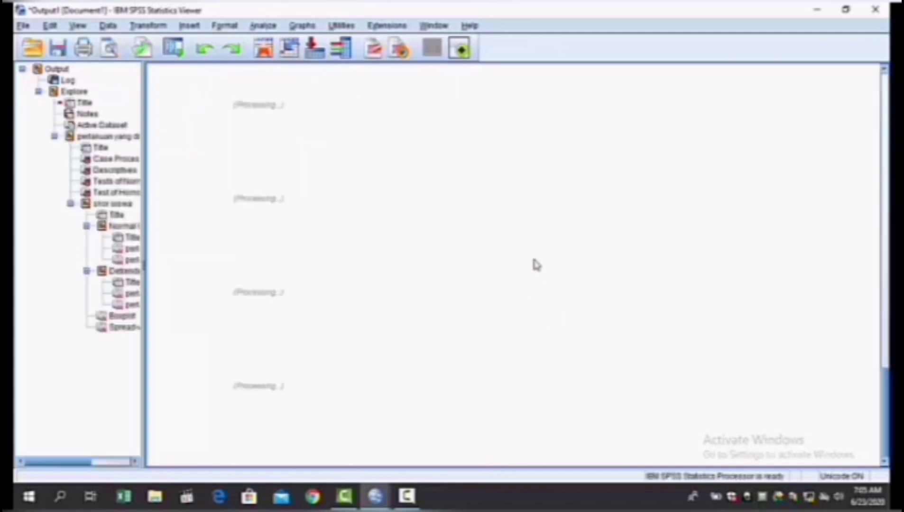
Step: Examine the Case Processing Summary and the Descriptives table for kritik and pujian in the Explore output
{"action": "scroll", "coordinate": [546, 253], "scroll_direction": "up", "scroll_amount": 15}
{"action": "scroll", "coordinate": [555, 255], "scroll_direction": "up", "scroll_amount": 10}
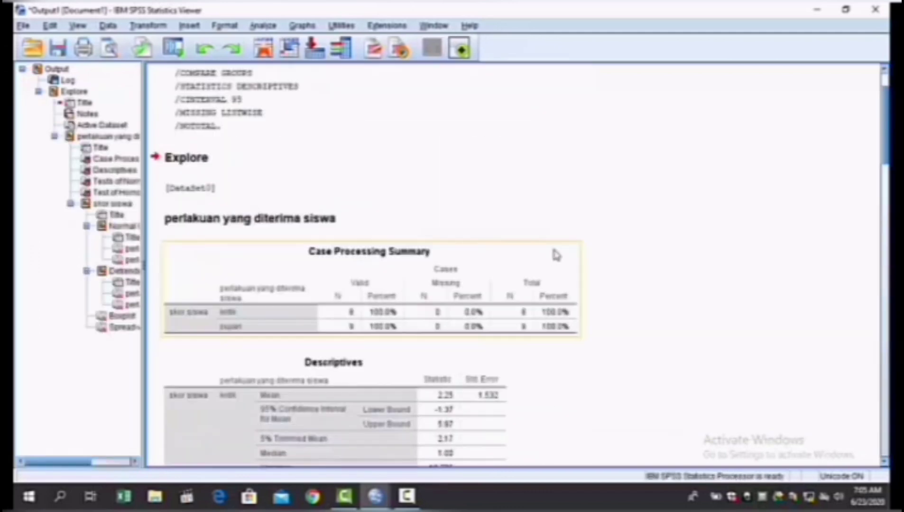
{"action": "scroll", "coordinate": [555, 252], "scroll_direction": "down", "scroll_amount": 3}
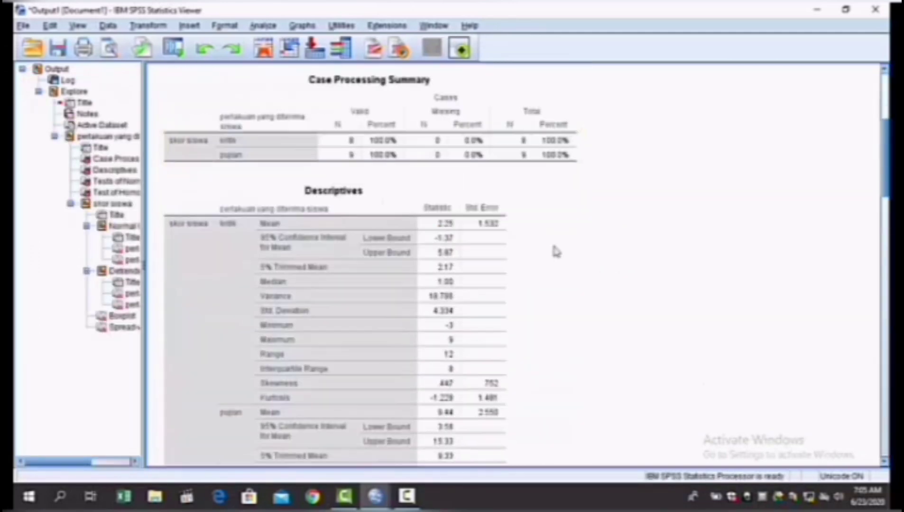
{"action": "scroll", "coordinate": [556, 250], "scroll_direction": "up", "scroll_amount": 3}
{"action": "scroll", "coordinate": [568, 251], "scroll_direction": "down", "scroll_amount": 3}
{"action": "scroll", "coordinate": [568, 251], "scroll_direction": "up", "scroll_amount": 3}
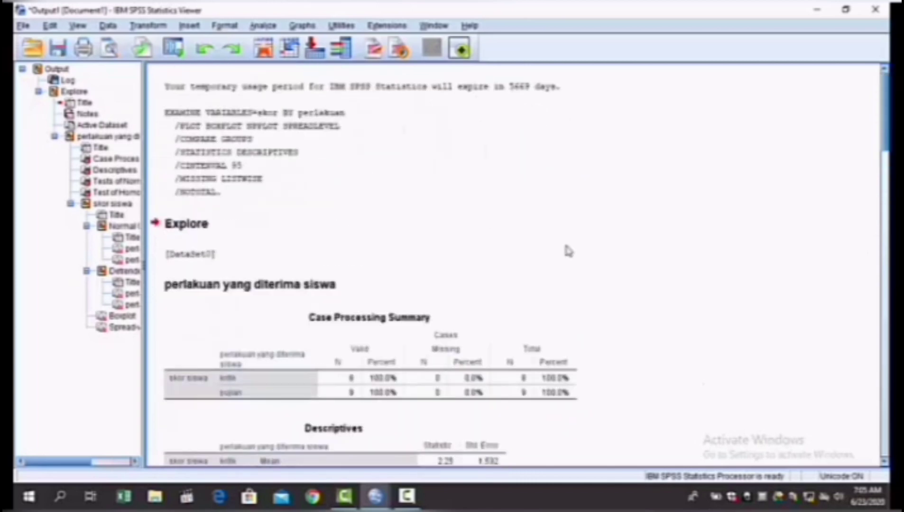
{"action": "scroll", "coordinate": [568, 251], "scroll_direction": "down", "scroll_amount": 9}
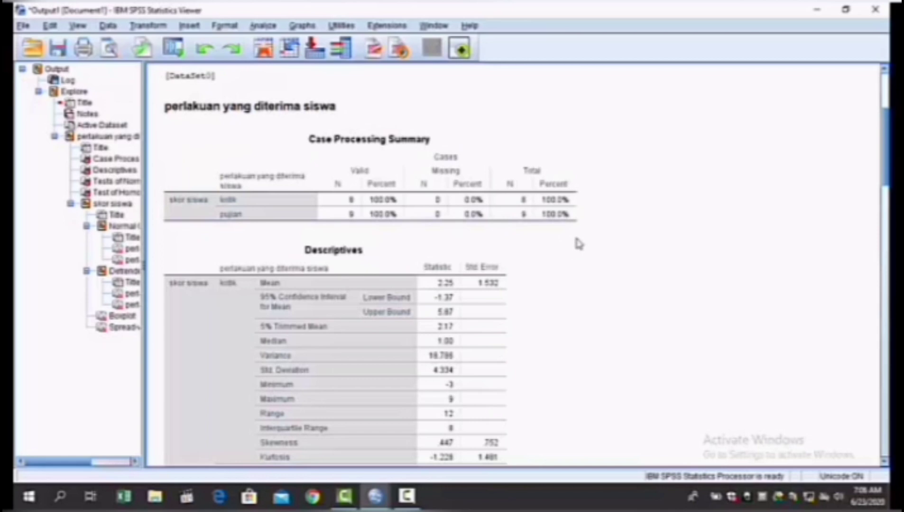
{"action": "scroll", "coordinate": [579, 244], "scroll_direction": "down", "scroll_amount": 5}
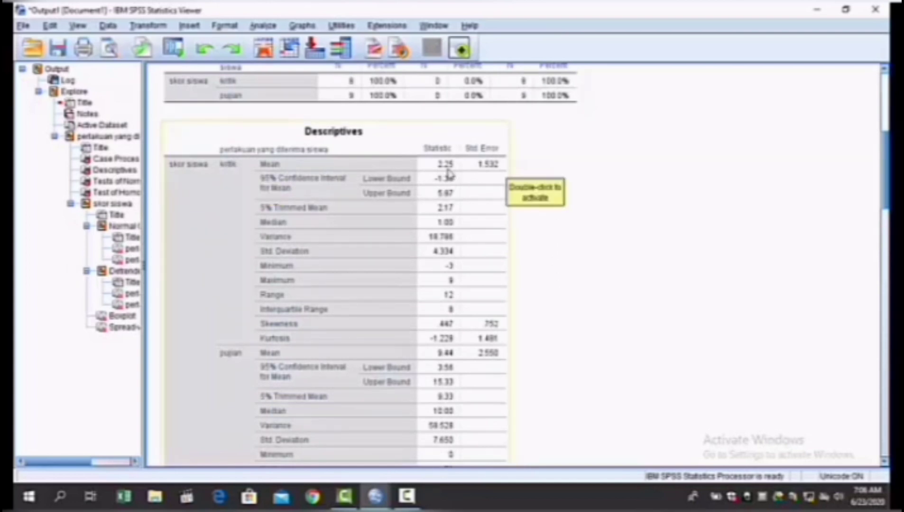
{"action": "scroll", "coordinate": [496, 251], "scroll_direction": "down", "scroll_amount": 3}
{"action": "scroll", "coordinate": [497, 252], "scroll_direction": "down", "scroll_amount": 3}
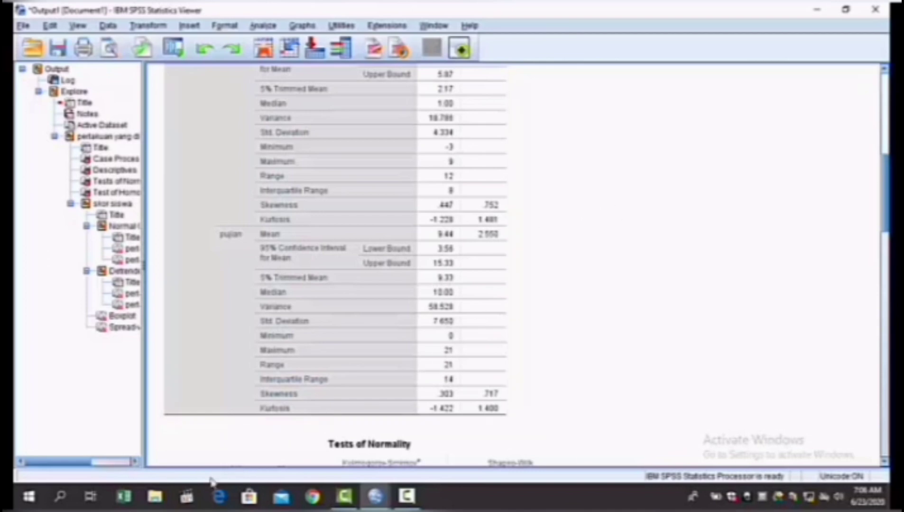
Step: In the data sheet, set up a legacy nonparametric 2 Independent Samples test with skor siswa as test variable and perlakuan as grouping variable
{"action": "mouse_move", "coordinate": [375, 496]}
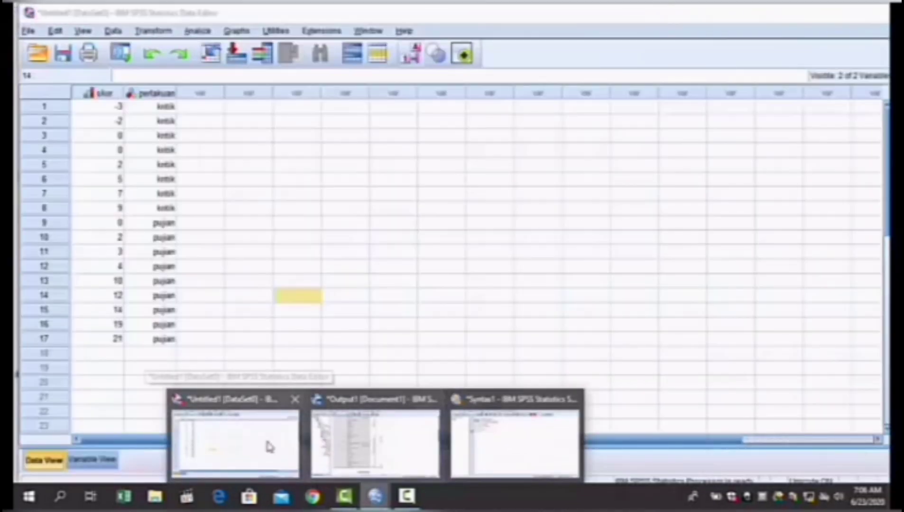
{"action": "left_click", "coordinate": [269, 446]}
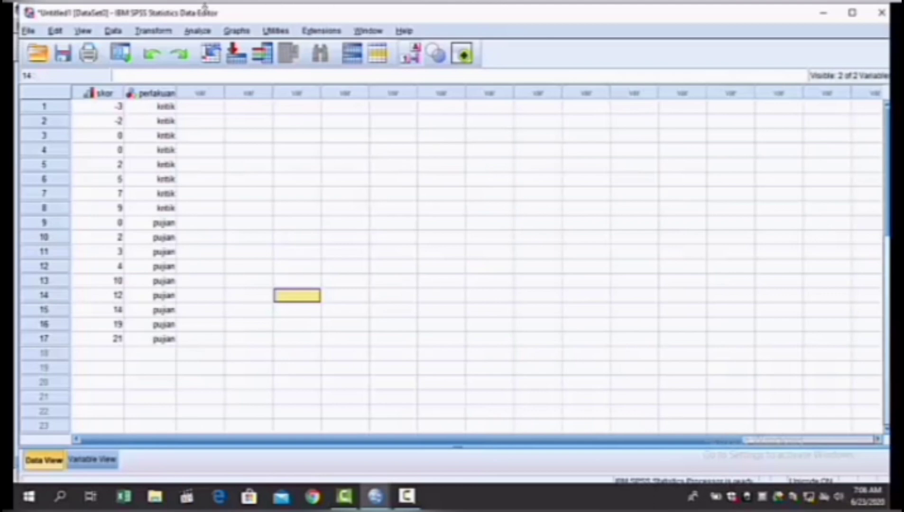
{"action": "left_click", "coordinate": [204, 34]}
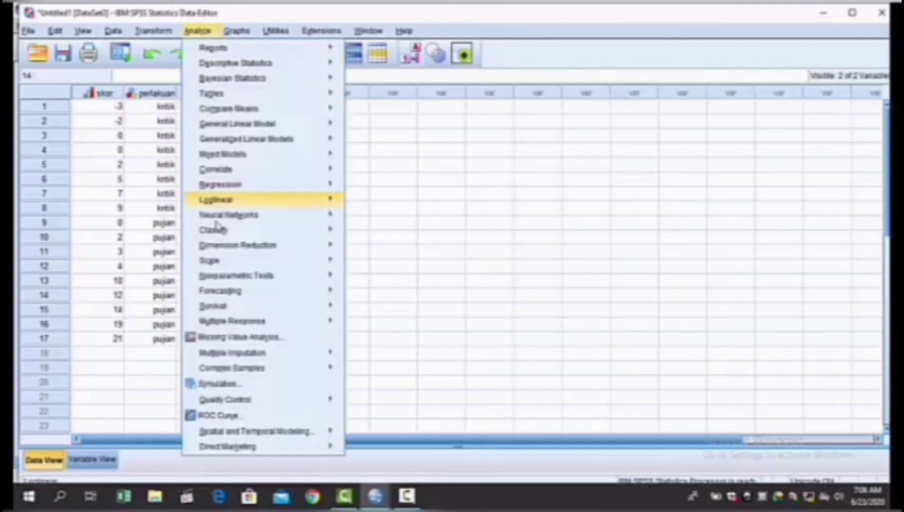
{"action": "mouse_move", "coordinate": [212, 246]}
{"action": "mouse_move", "coordinate": [220, 273]}
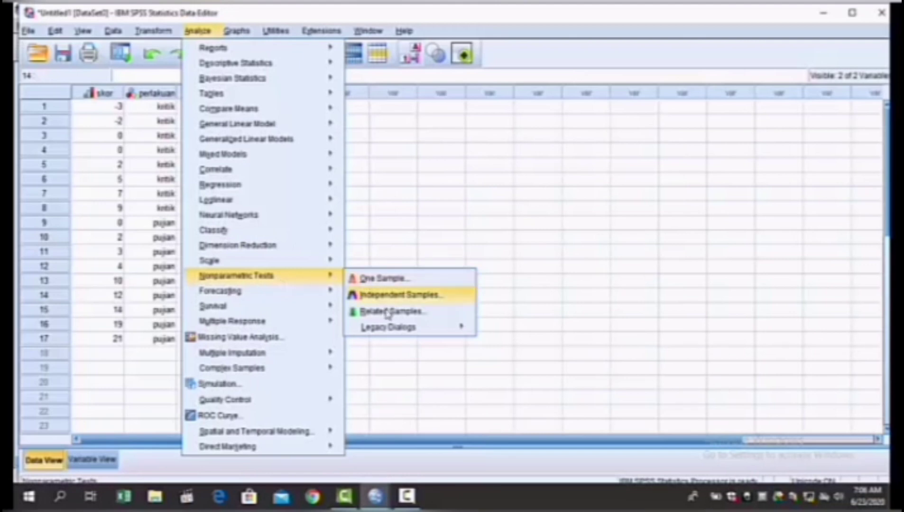
{"action": "mouse_move", "coordinate": [393, 335]}
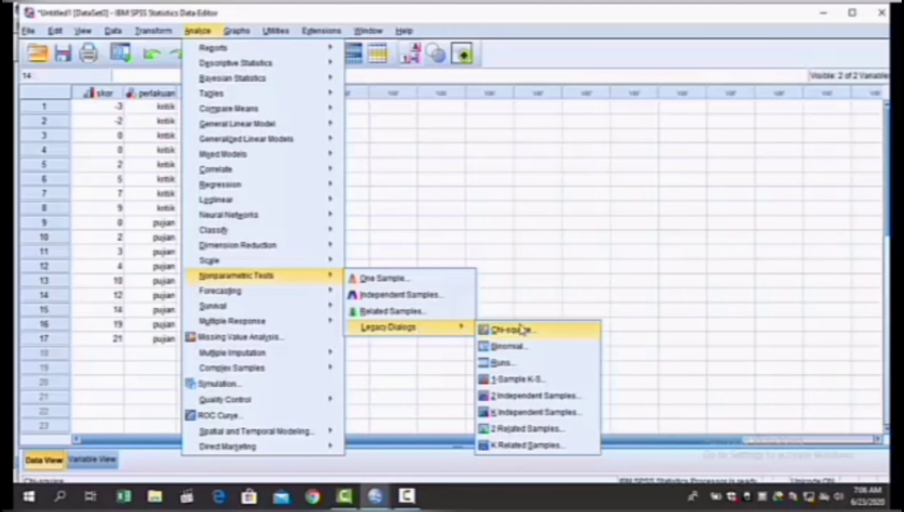
{"action": "left_click", "coordinate": [514, 398]}
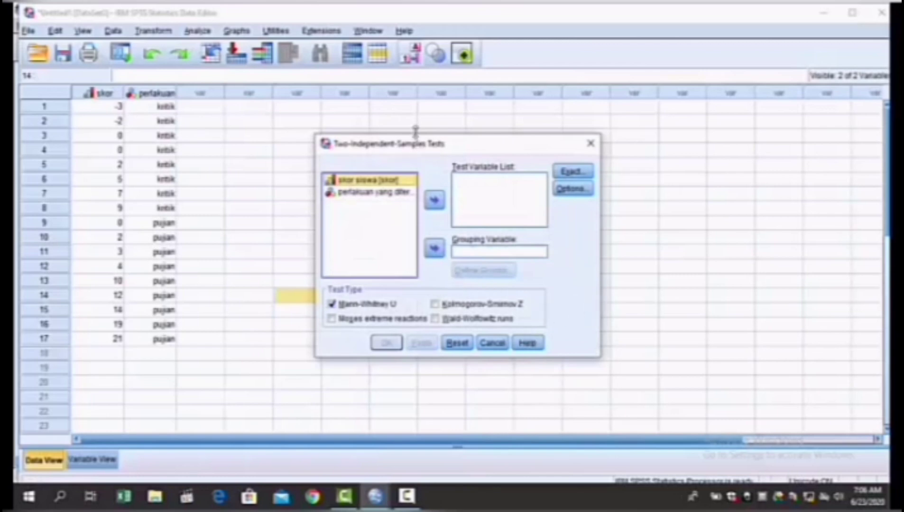
{"action": "left_click", "coordinate": [435, 202]}
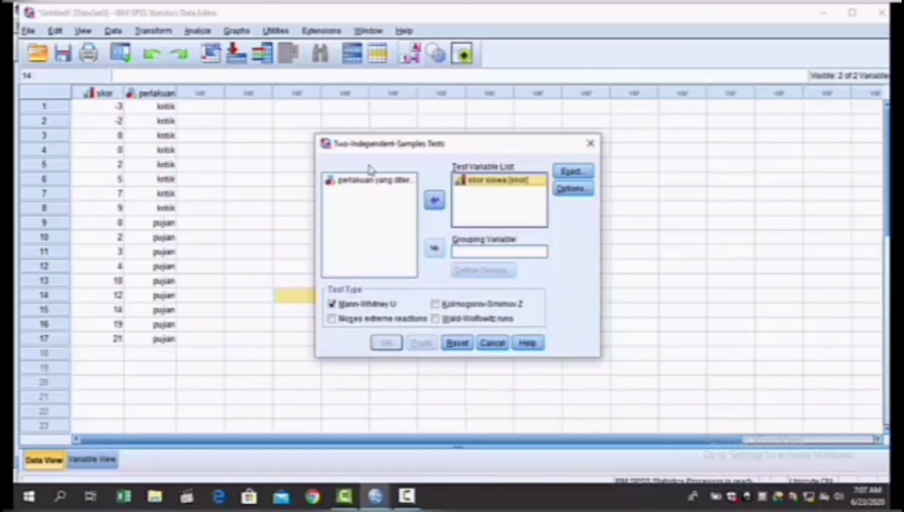
{"action": "left_click", "coordinate": [371, 181]}
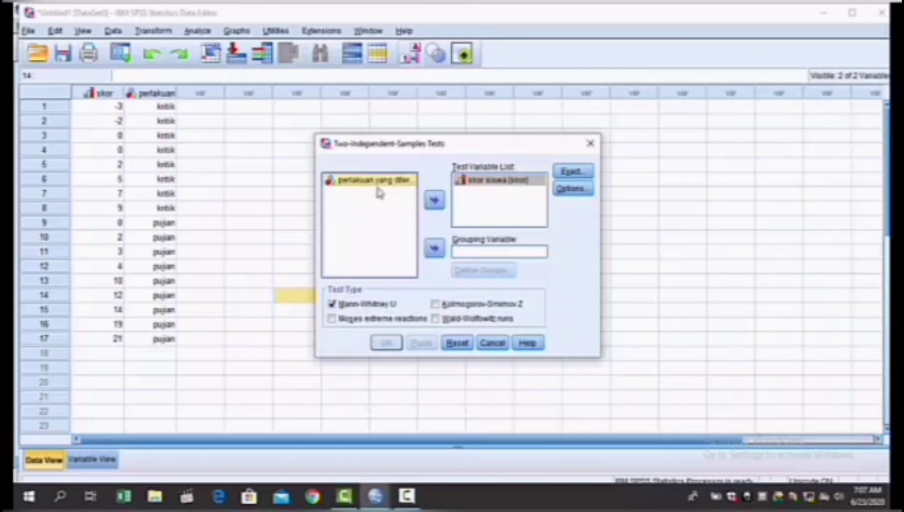
{"action": "left_click", "coordinate": [434, 249]}
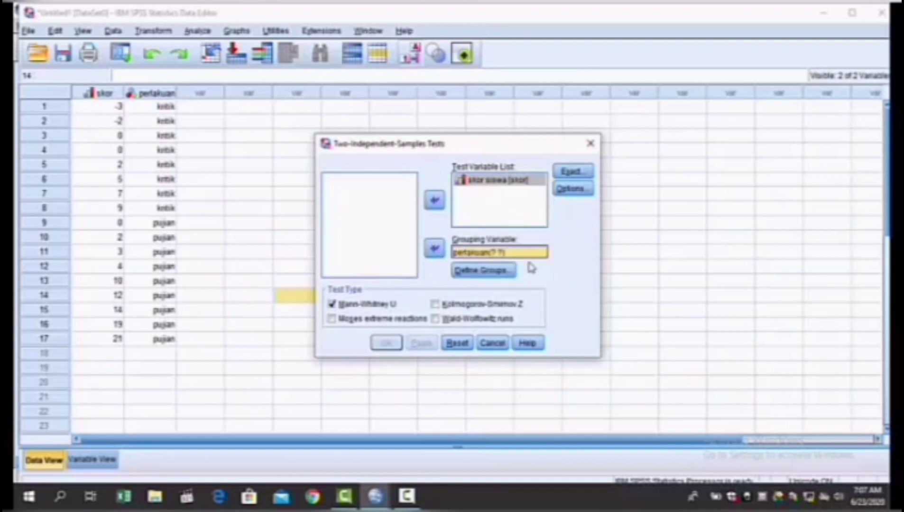
Step: Define the perlakuan groups for the test, with Group 1 as 1 and Group 2 as 2
{"action": "left_click", "coordinate": [494, 275]}
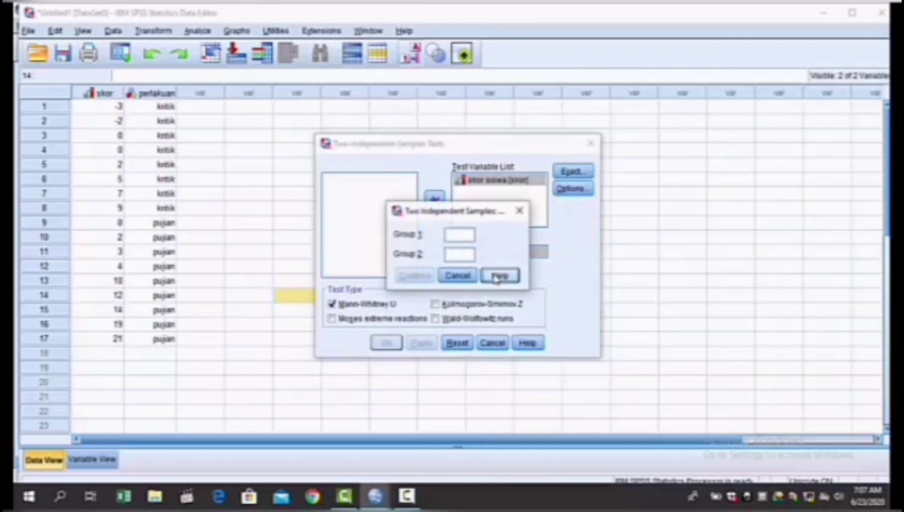
{"action": "left_click", "coordinate": [469, 237]}
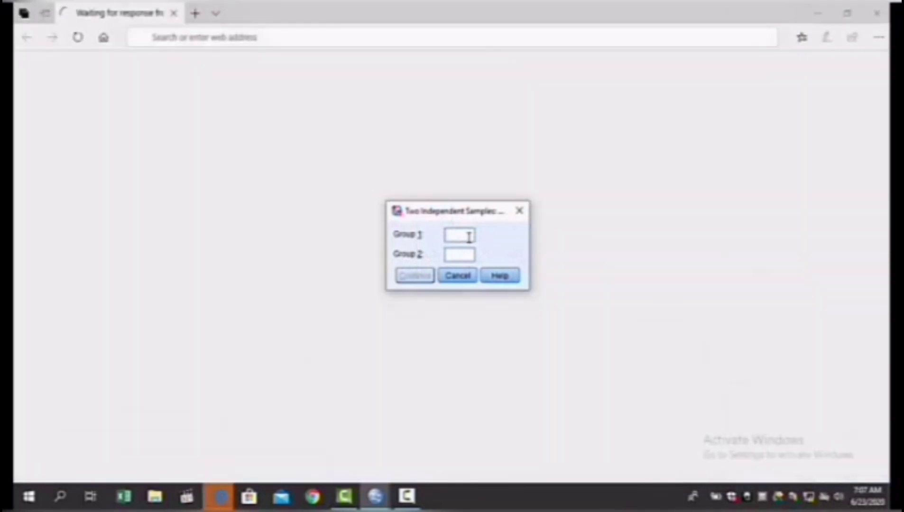
{"action": "type", "text": "1"}
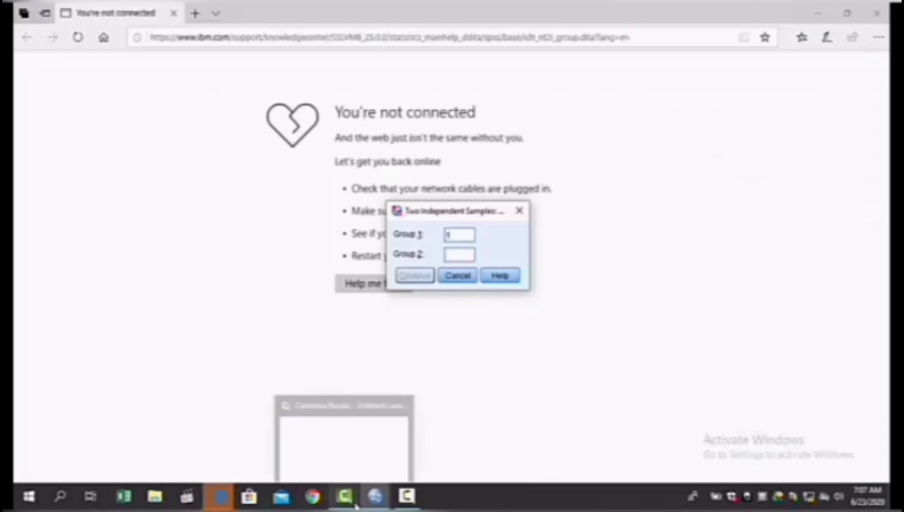
{"action": "mouse_move", "coordinate": [375, 497]}
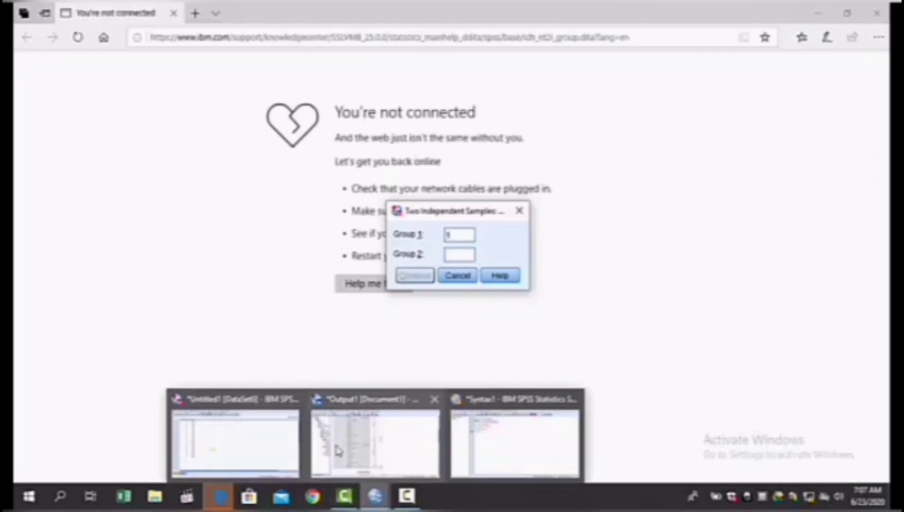
{"action": "left_click", "coordinate": [212, 458]}
{"action": "left_click", "coordinate": [468, 256]}
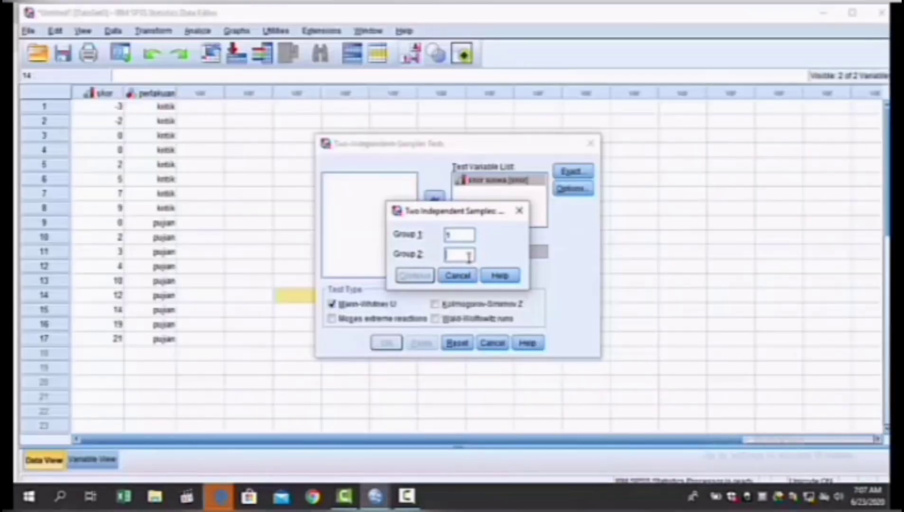
{"action": "type", "text": "2"}
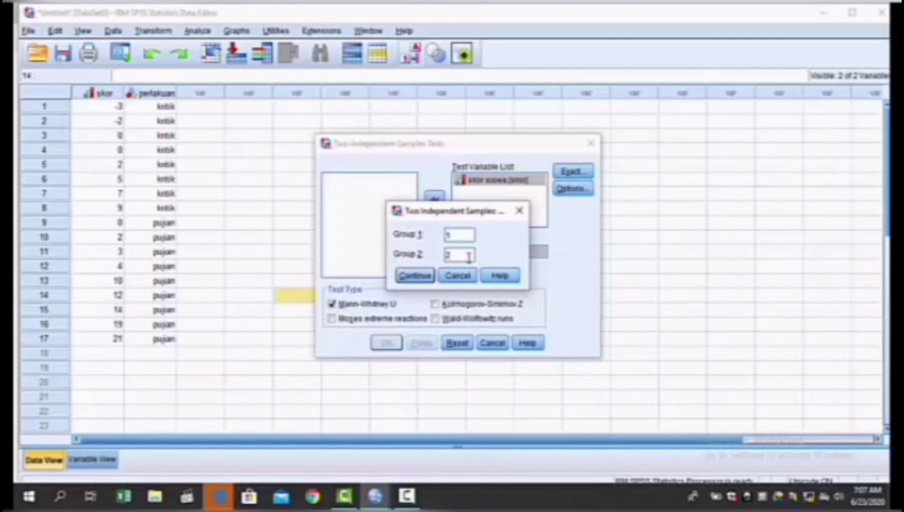
{"action": "left_click", "coordinate": [427, 274]}
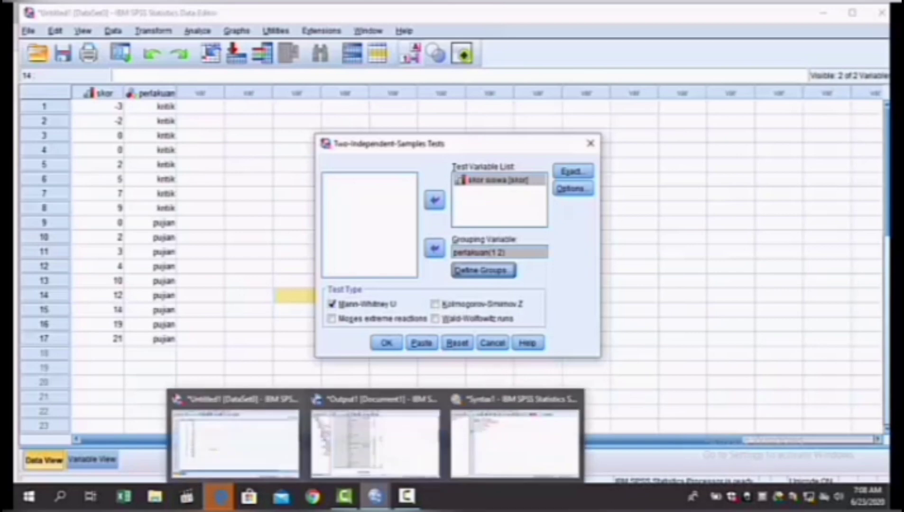
Step: Include Descriptive statistics with cases excluded test-by-test, and run the Mann-Whitney U test
{"action": "left_click", "coordinate": [586, 189]}
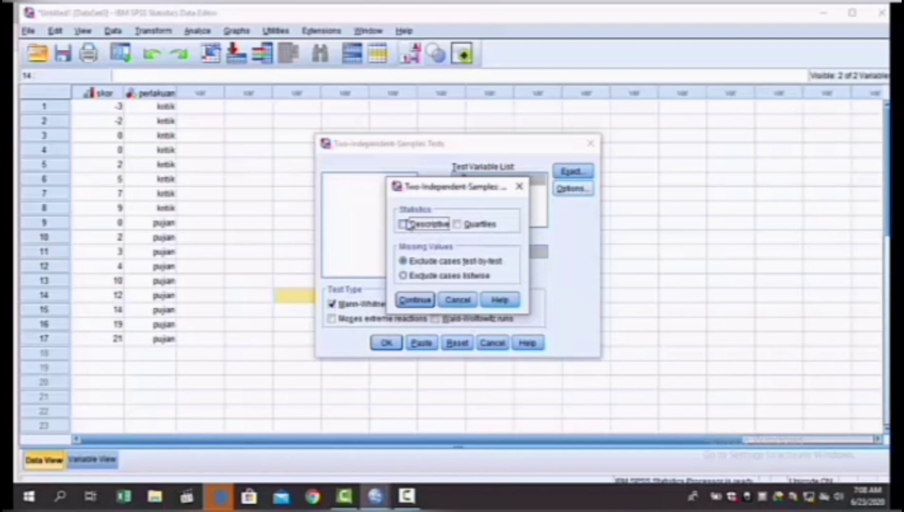
{"action": "left_click", "coordinate": [402, 226]}
{"action": "left_click", "coordinate": [416, 301]}
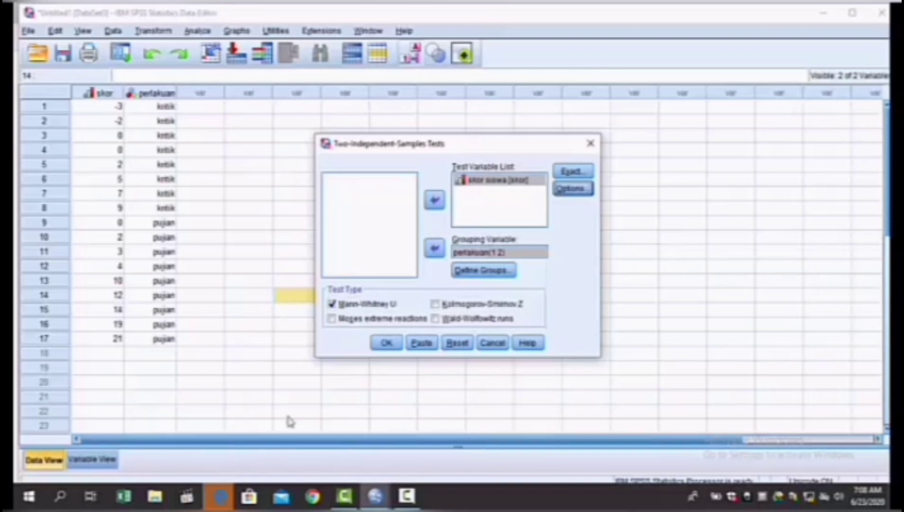
{"action": "left_click", "coordinate": [386, 343]}
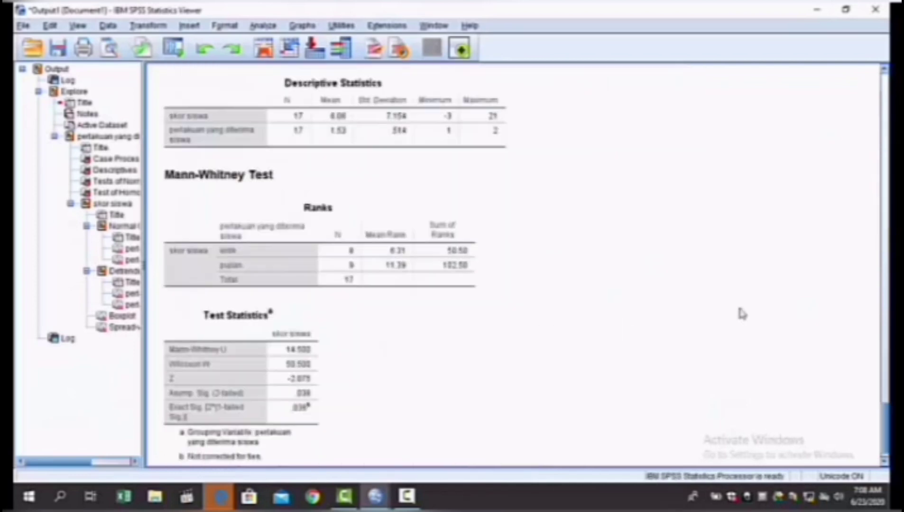
Step: Review the Explore tables and plots, and examine the Descriptive Statistics, Ranks and Test Statistics tables of the Mann-Whitney test
{"action": "scroll", "coordinate": [742, 313], "scroll_direction": "up", "scroll_amount": 15}
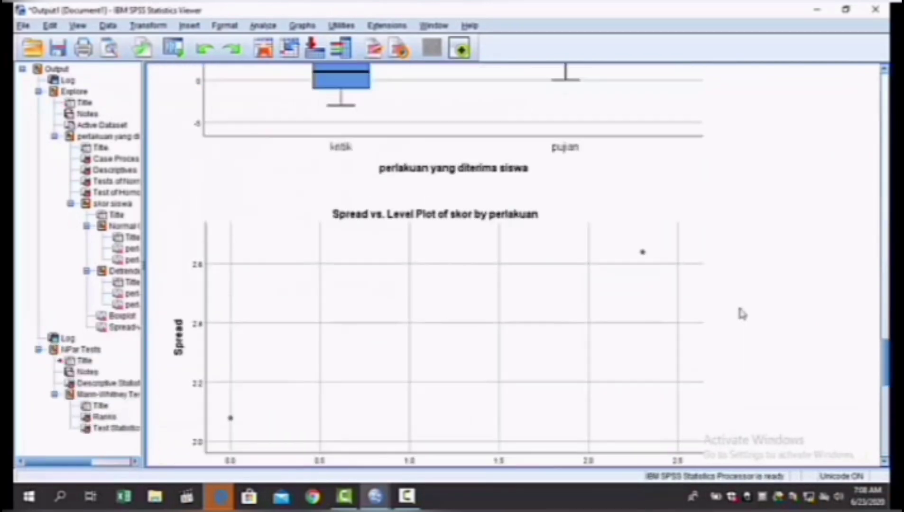
{"action": "scroll", "coordinate": [742, 314], "scroll_direction": "up", "scroll_amount": 15}
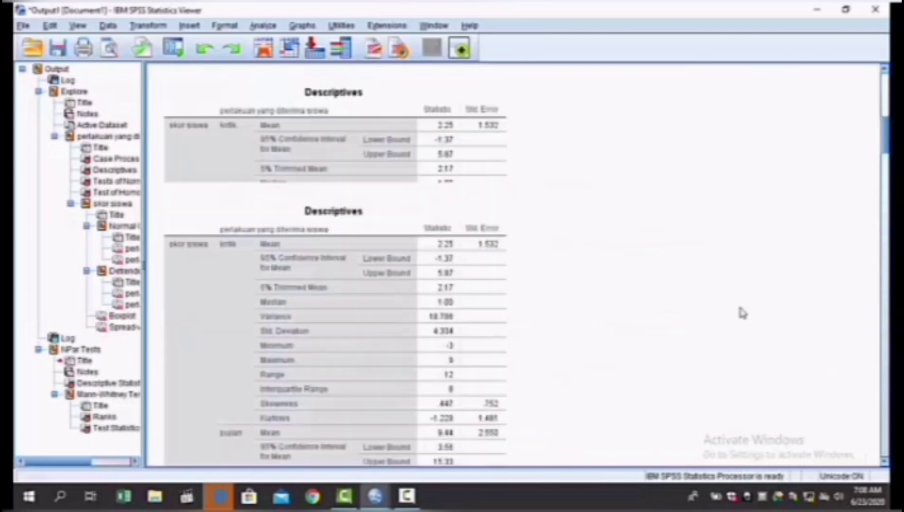
{"action": "scroll", "coordinate": [742, 314], "scroll_direction": "down", "scroll_amount": 4}
{"action": "scroll", "coordinate": [742, 313], "scroll_direction": "down", "scroll_amount": 12}
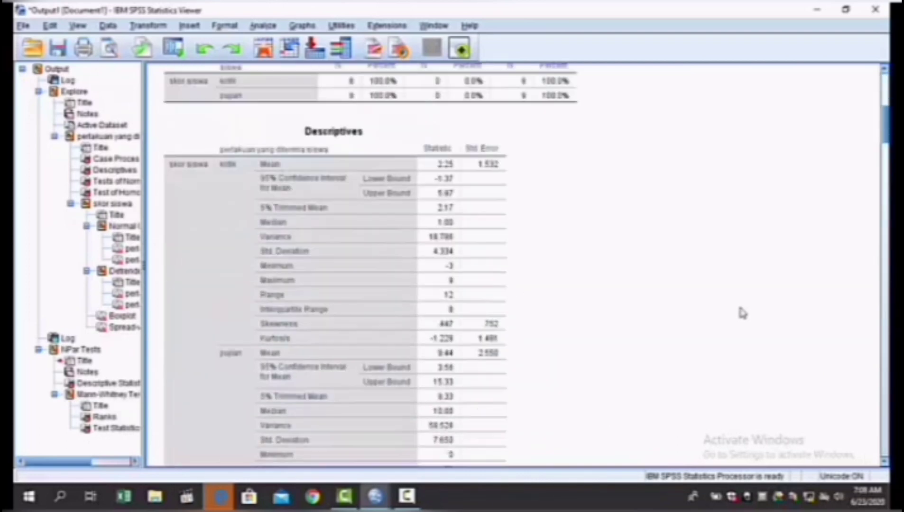
{"action": "scroll", "coordinate": [741, 309], "scroll_direction": "down", "scroll_amount": 15}
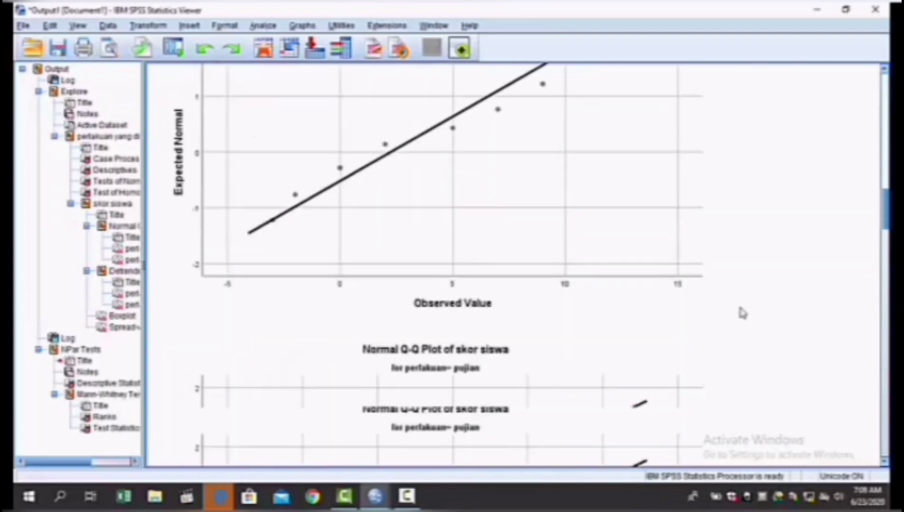
{"action": "scroll", "coordinate": [742, 313], "scroll_direction": "down", "scroll_amount": 20}
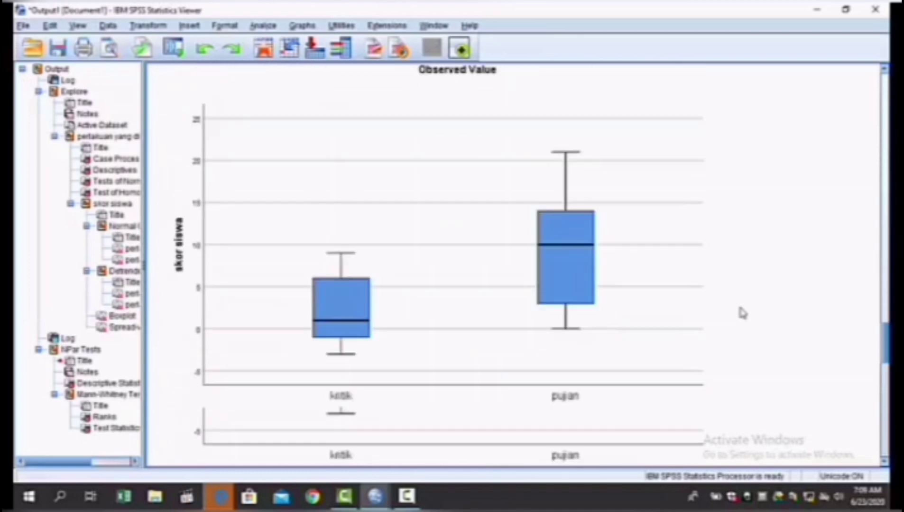
{"action": "scroll", "coordinate": [742, 314], "scroll_direction": "up", "scroll_amount": 5}
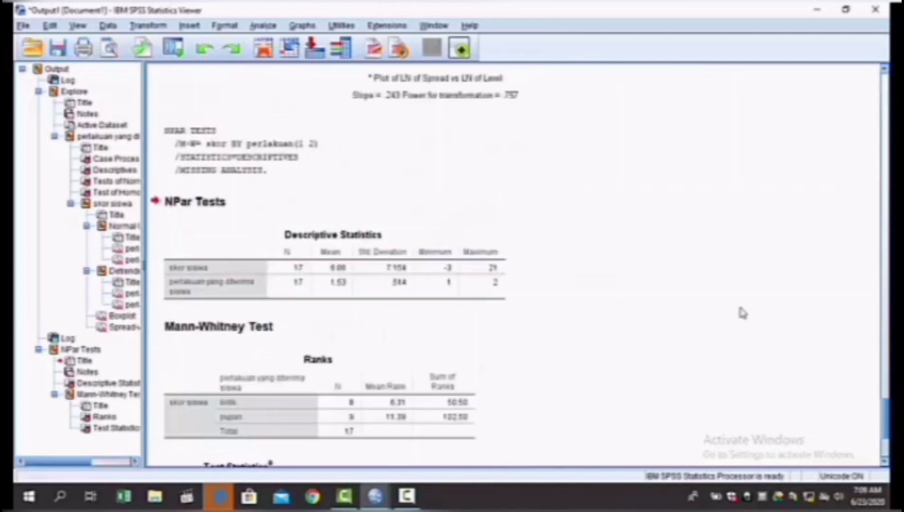
{"action": "scroll", "coordinate": [742, 314], "scroll_direction": "down", "scroll_amount": 3}
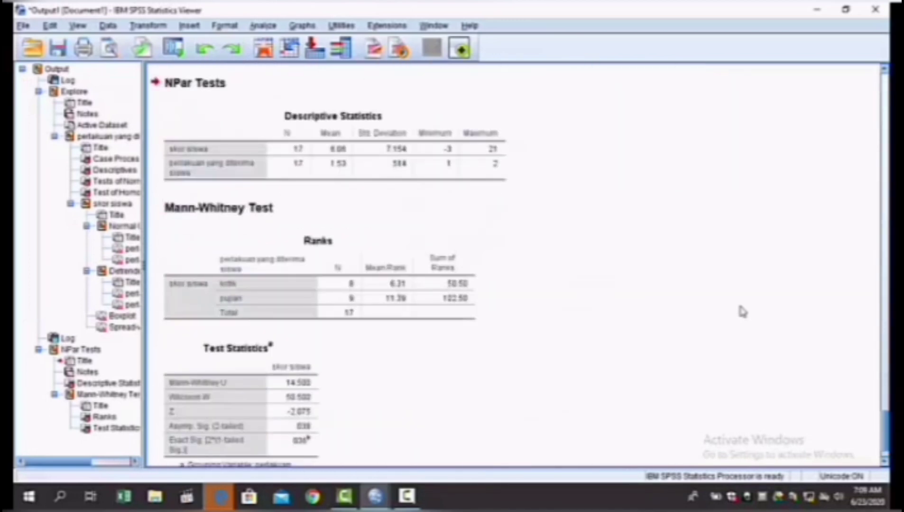
{"action": "scroll", "coordinate": [742, 309], "scroll_direction": "down", "scroll_amount": 3}
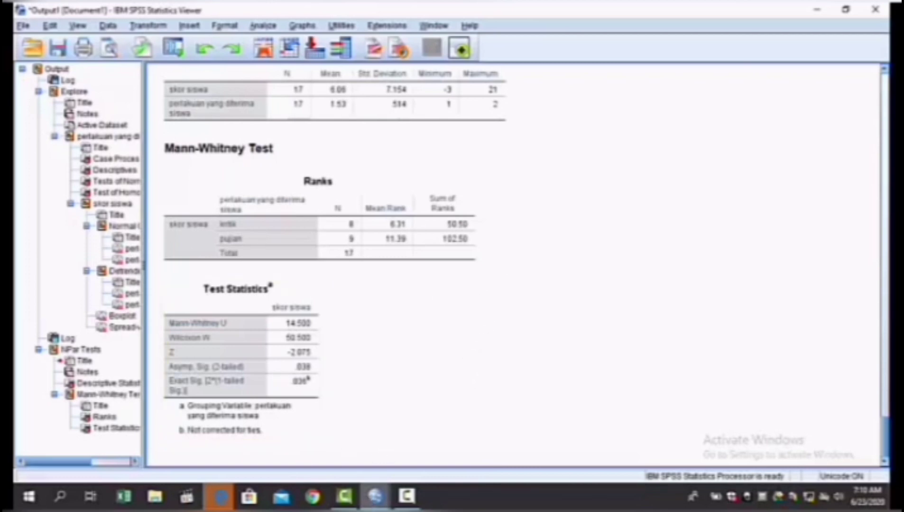
{"action": "mouse_move", "coordinate": [419, 497]}
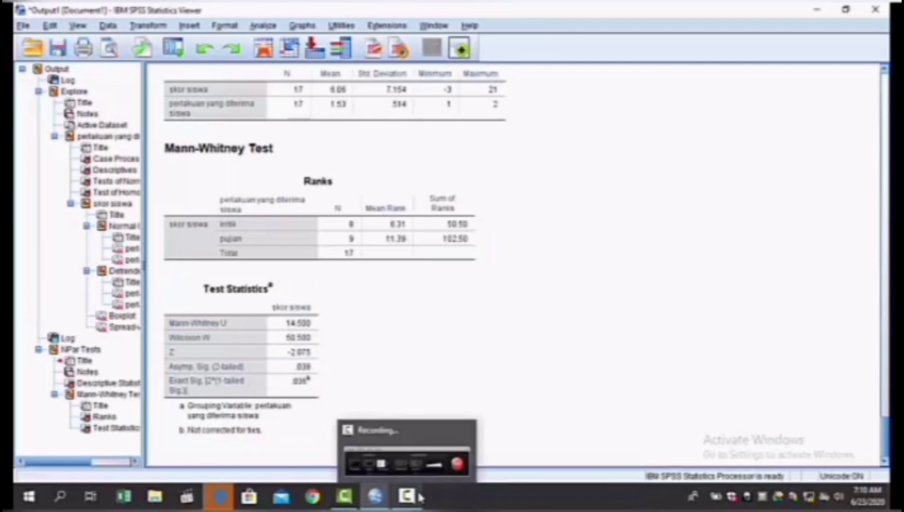
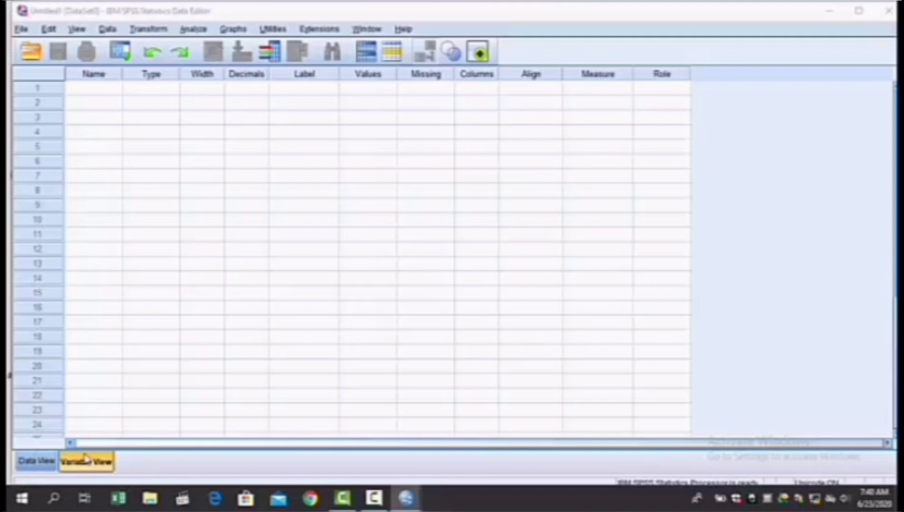
Step: Define two variables named PostBefore and PostAfter in the first two rows of the variable sheet
{"action": "left_click", "coordinate": [91, 88]}
{"action": "left_click", "coordinate": [104, 92]}
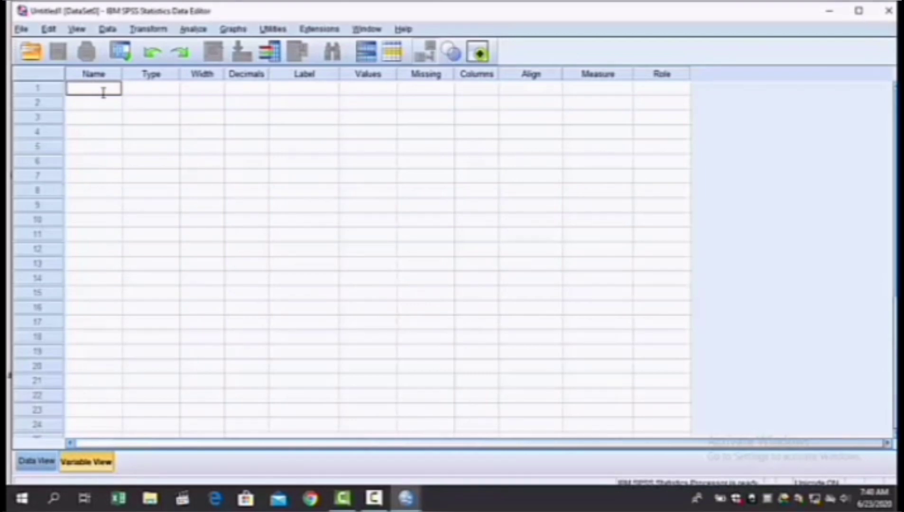
{"action": "type", "text": "Ps"}
{"action": "type", "text": "st"}
{"action": "type", "text": "B"}
{"action": "type", "text": "efore"}
{"action": "left_click", "coordinate": [102, 102]}
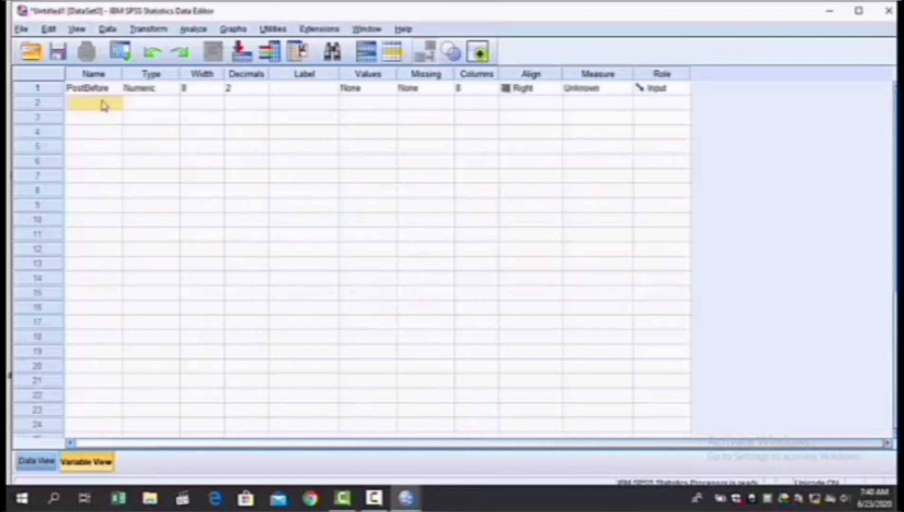
{"action": "type", "text": "Post"}
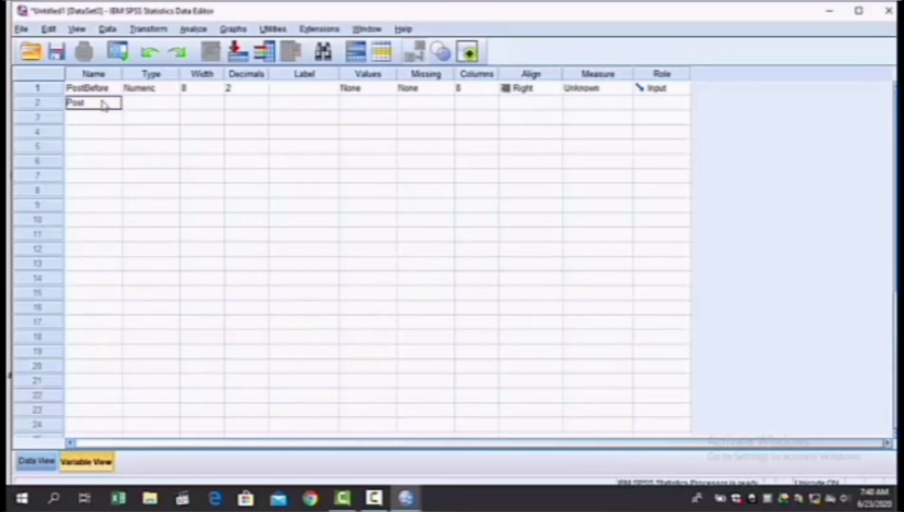
{"action": "type", "text": "After"}
Step: Set the decimals of both PostBefore and PostAfter to 0
{"action": "left_click", "coordinate": [251, 89]}
{"action": "left_click", "coordinate": [264, 92]}
{"action": "left_click", "coordinate": [264, 91]}
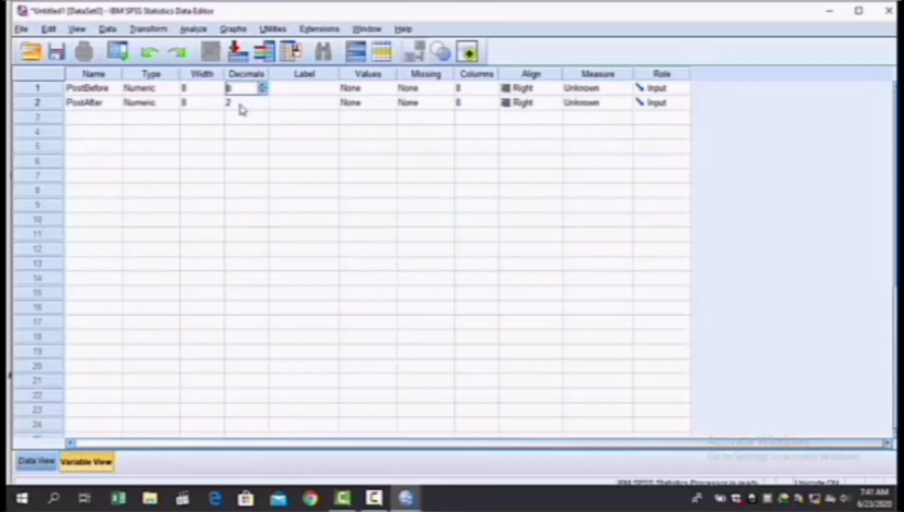
{"action": "left_click", "coordinate": [263, 104]}
{"action": "left_click", "coordinate": [263, 107]}
{"action": "left_click", "coordinate": [264, 106]}
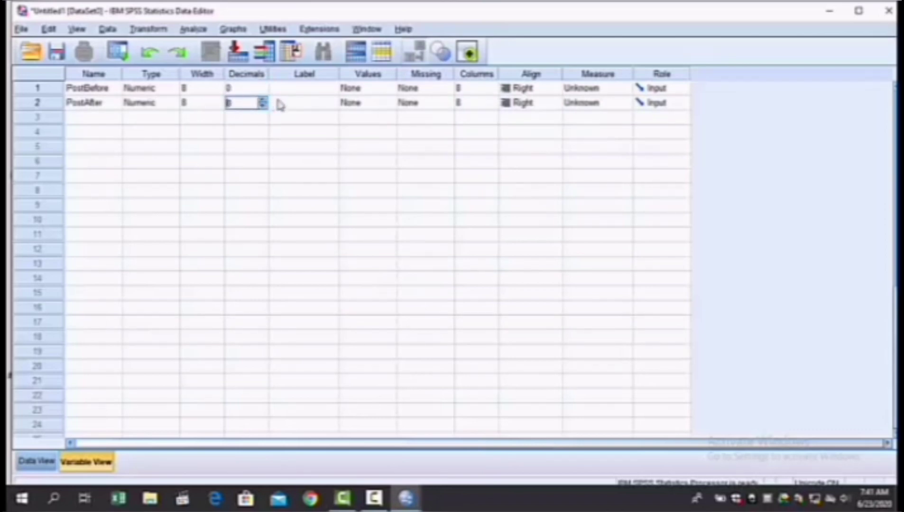
Step: Label the PostBefore variable "kinerja otak sebelum diberi vitamin jenis A"
{"action": "left_click", "coordinate": [326, 90]}
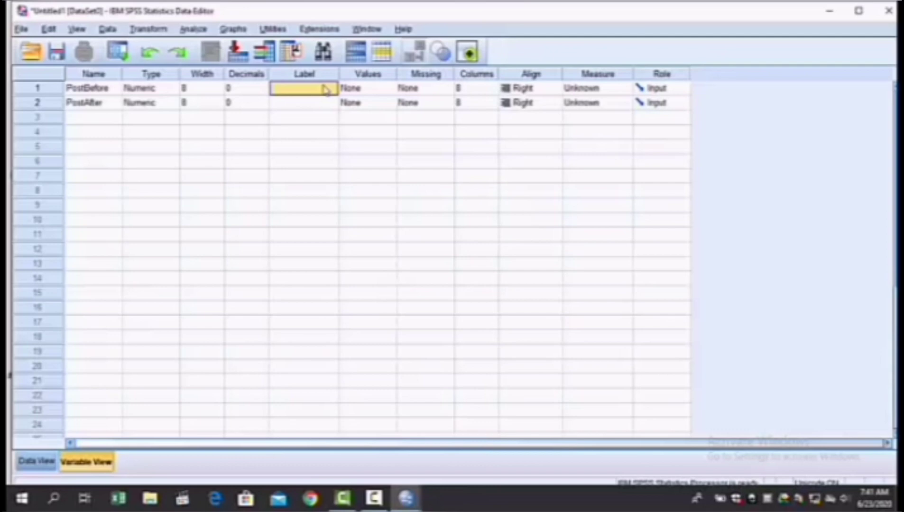
{"action": "type", "text": "kine"}
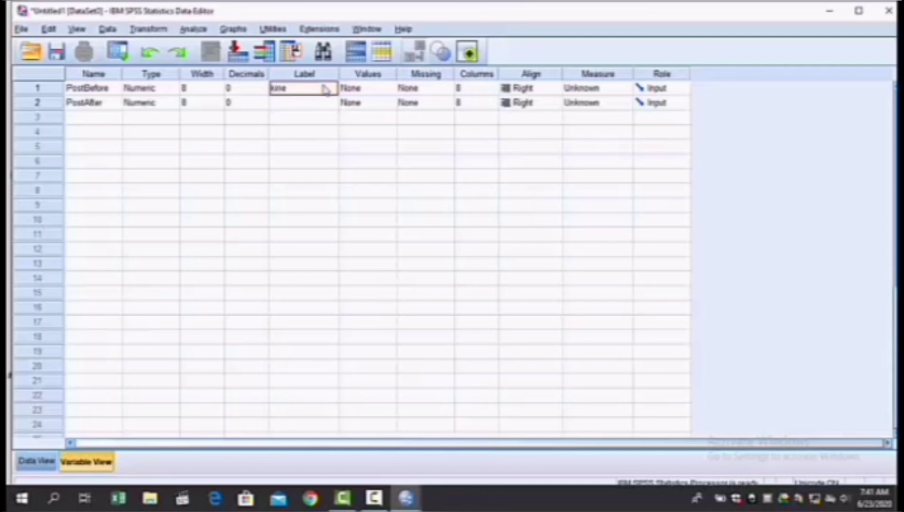
{"action": "type", "text": "rja"}
{"action": "type", "text": " otak siste"}
{"action": "type", "text": "lum (Pre"}
{"action": "type", "text": "ri "}
{"action": "type", "text": "vitamin"}
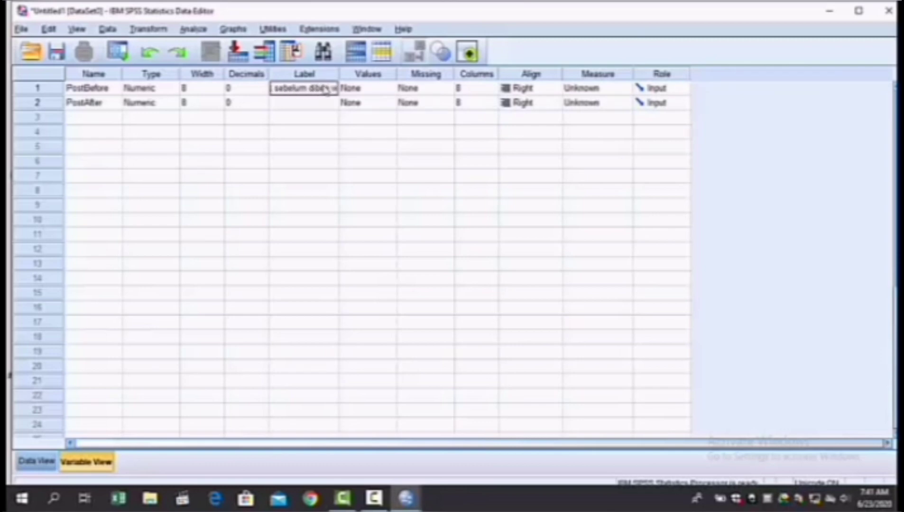
{"action": "type", "text": " jenis A"}
Step: Label the PostAfter variable "kinerja otak sesudah diberi vitamin jenis A"
{"action": "left_click", "coordinate": [322, 104]}
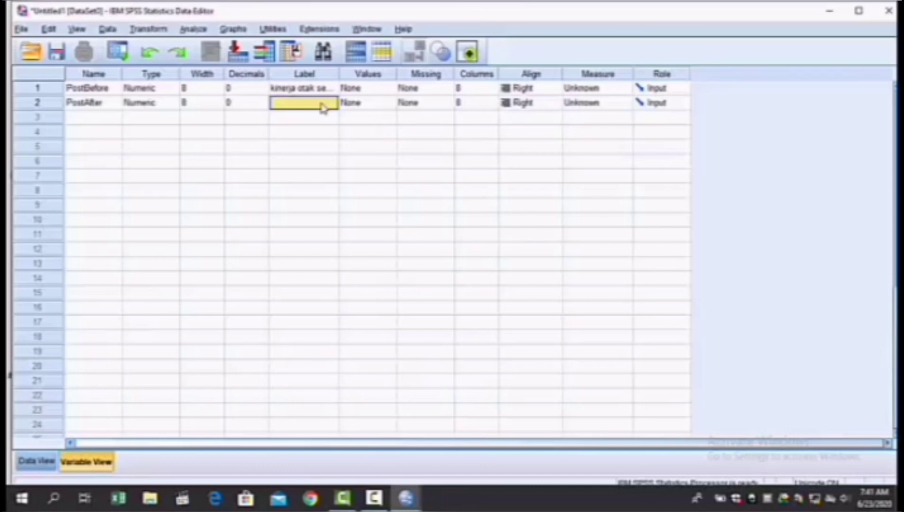
{"action": "type", "text": "kinerja"}
{"action": "type", "text": " otak s"}
{"action": "type", "text": "esudah d"}
{"action": "type", "text": "iber"}
{"action": "type", "text": "i"}
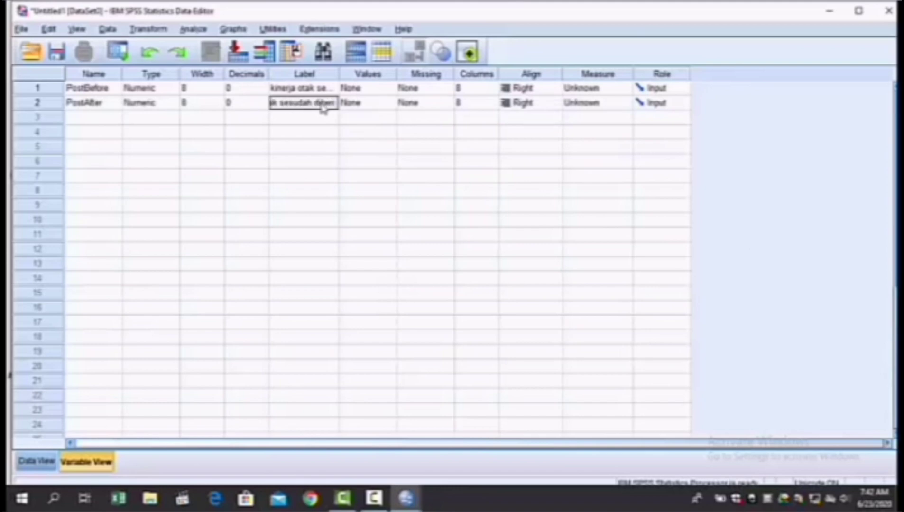
{"action": "type", "text": " vitamin"}
{"action": "type", "text": " sens"}
{"action": "type", "text": " A"}
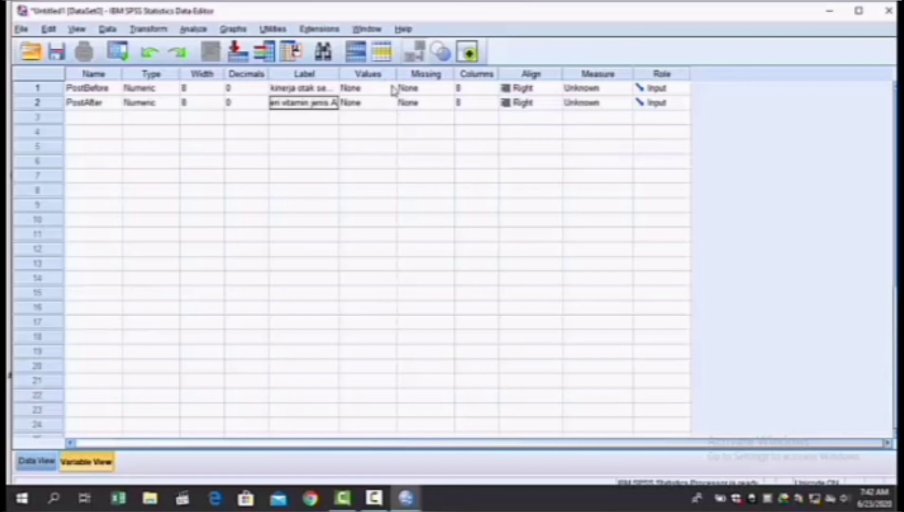
Step: Set the measurement level of both PostBefore and PostAfter to Ordinal
{"action": "left_click", "coordinate": [623, 90]}
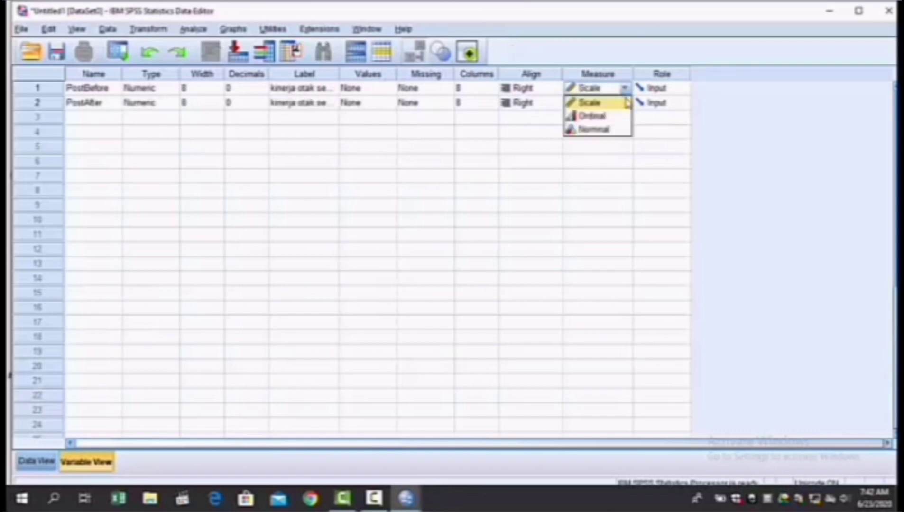
{"action": "left_click", "coordinate": [625, 116]}
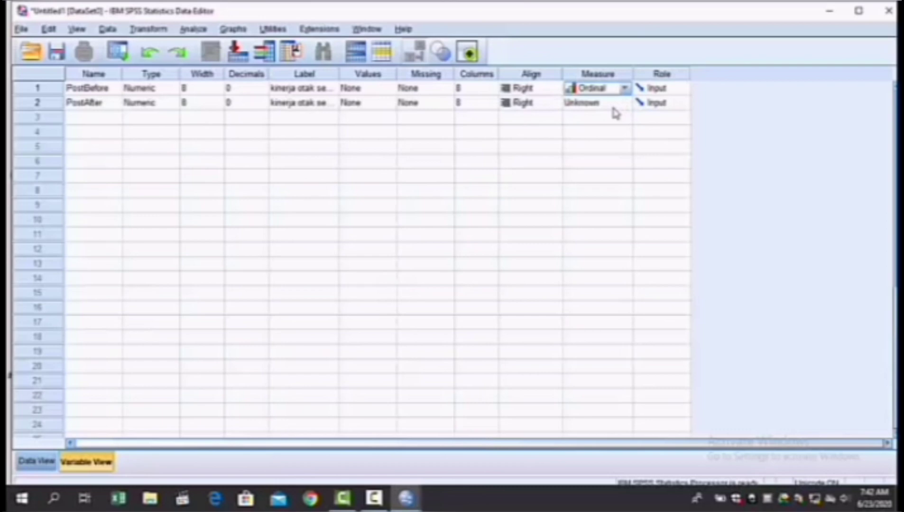
{"action": "left_click", "coordinate": [612, 108]}
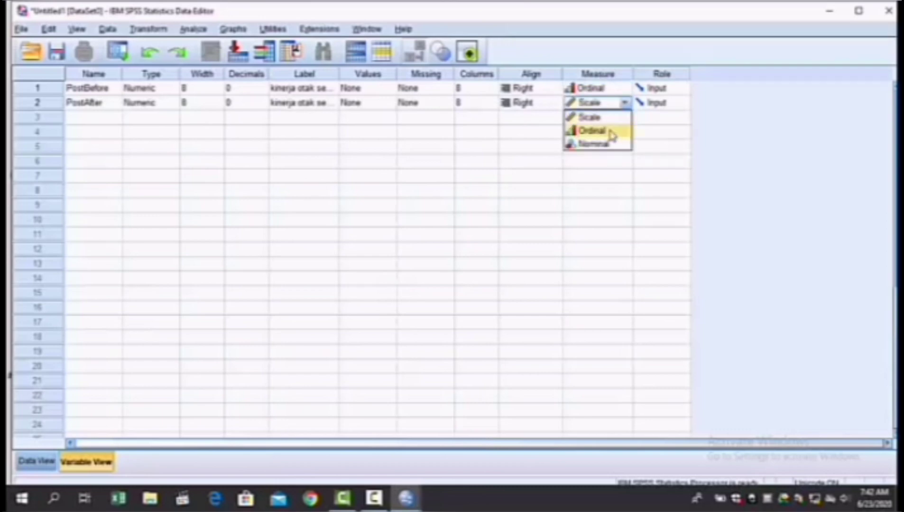
{"action": "left_click", "coordinate": [616, 132]}
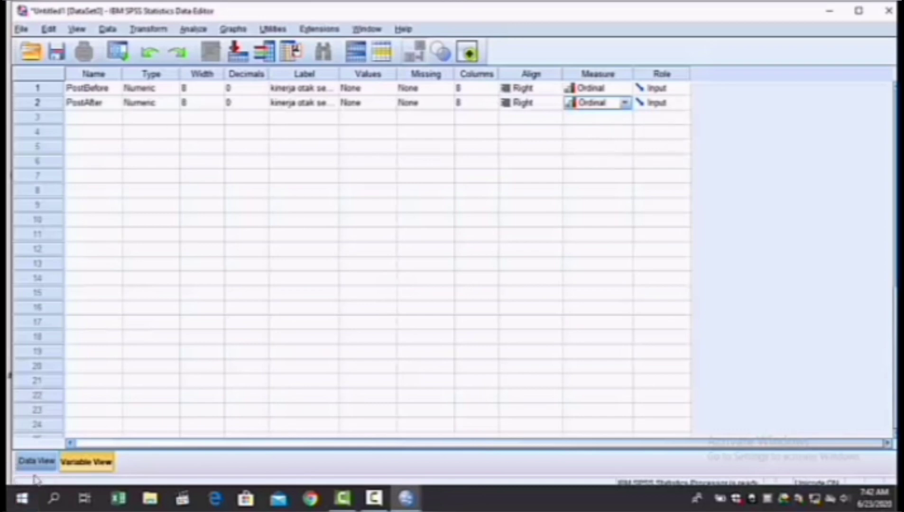
Step: In the data sheet, enter the PostBefore values 24, 39, 29, 28, 25, 32, 31, 33, 31 and 22 for cases 1 to 10
{"action": "left_click", "coordinate": [37, 461]}
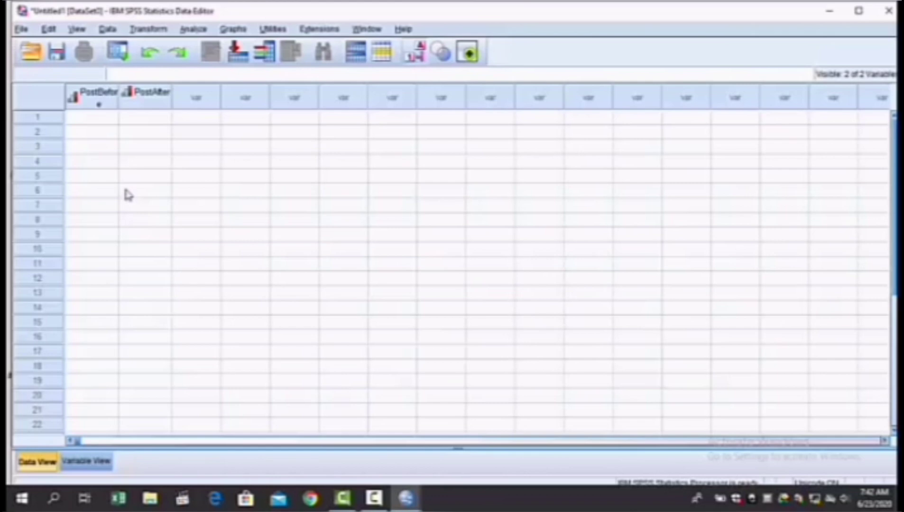
{"action": "left_click", "coordinate": [85, 121]}
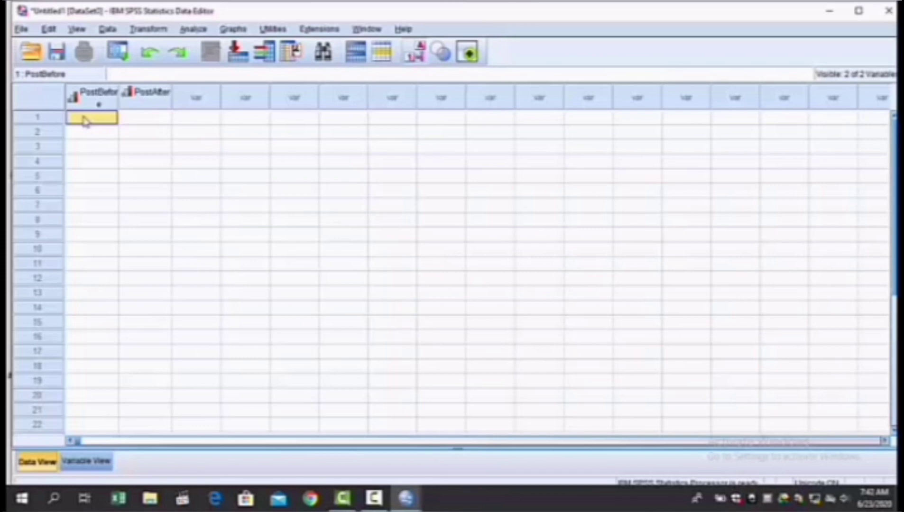
{"action": "type", "text": "28"}
{"action": "key", "text": "Return"}
{"action": "type", "text": "39"}
{"action": "key", "text": "Return"}
{"action": "type", "text": "29"}
{"action": "key", "text": "Return"}
{"action": "type", "text": "28"}
{"action": "key", "text": "Return"}
{"action": "type", "text": "25"}
{"action": "key", "text": "Return"}
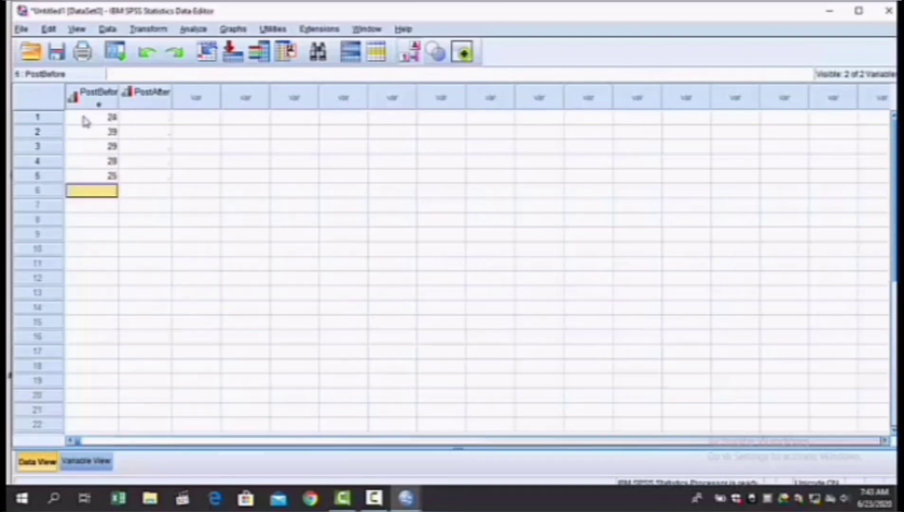
{"action": "type", "text": "32"}
{"action": "key", "text": "Return"}
{"action": "type", "text": "31"}
{"action": "key", "text": "Return"}
{"action": "type", "text": "33"}
{"action": "key", "text": "Return"}
{"action": "type", "text": "31"}
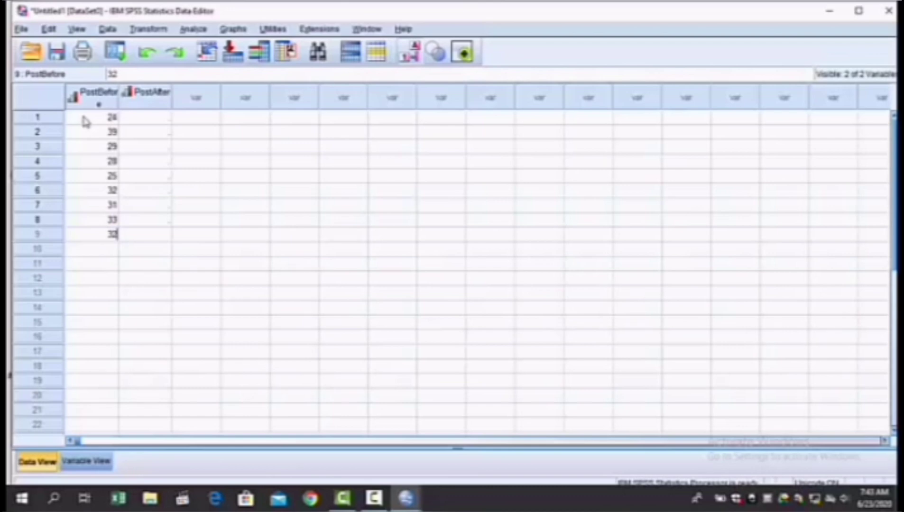
{"action": "key", "text": "Return"}
{"action": "type", "text": "22"}
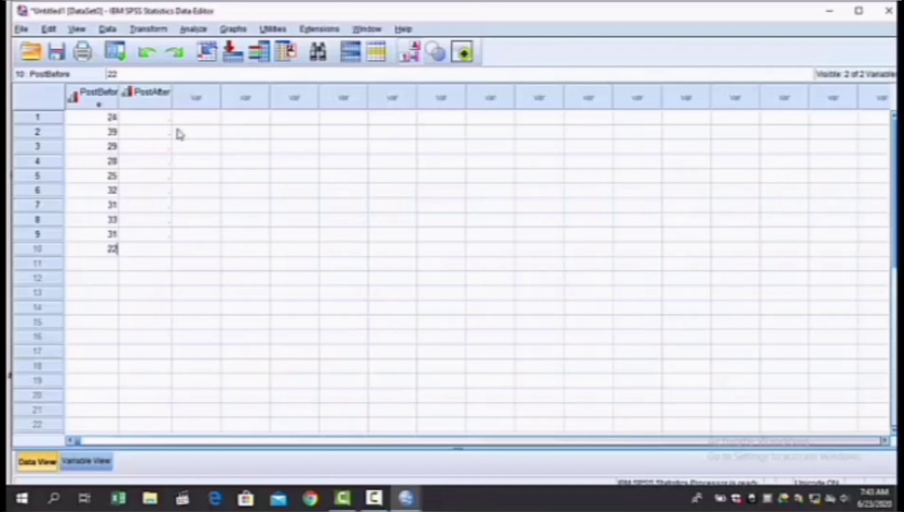
Step: Enter the PostAfter values 28, 29, 34, 21, 28, 15, 17, 28, 16 and 12 for cases 1 to 10
{"action": "left_click", "coordinate": [152, 120]}
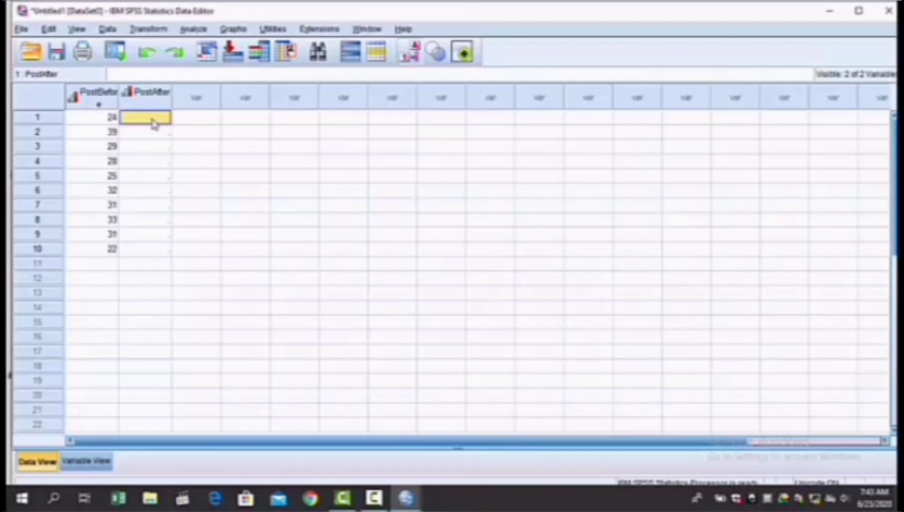
{"action": "type", "text": "28"}
{"action": "key", "text": "Return"}
{"action": "type", "text": "29"}
{"action": "key", "text": "Return"}
{"action": "type", "text": "34"}
{"action": "key", "text": "Return"}
{"action": "type", "text": "21"}
{"action": "key", "text": "Return"}
{"action": "type", "text": "28"}
{"action": "key", "text": "Return"}
{"action": "type", "text": "16"}
{"action": "key", "text": "Return"}
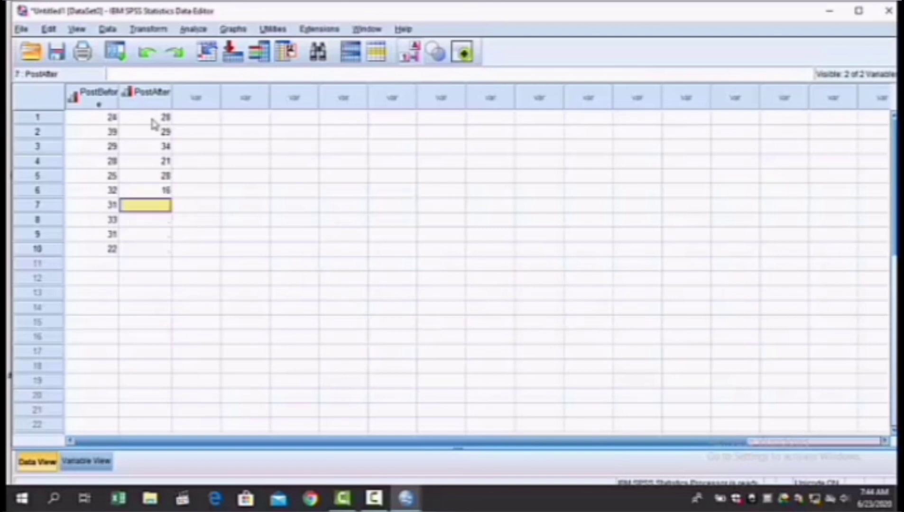
{"action": "key", "text": "Up"}
{"action": "type", "text": "15"}
{"action": "key", "text": "Return"}
{"action": "type", "text": "17"}
{"action": "key", "text": "Return"}
{"action": "type", "text": "28"}
{"action": "key", "text": "Return"}
{"action": "type", "text": "16"}
{"action": "key", "text": "Return"}
{"action": "type", "text": "12"}
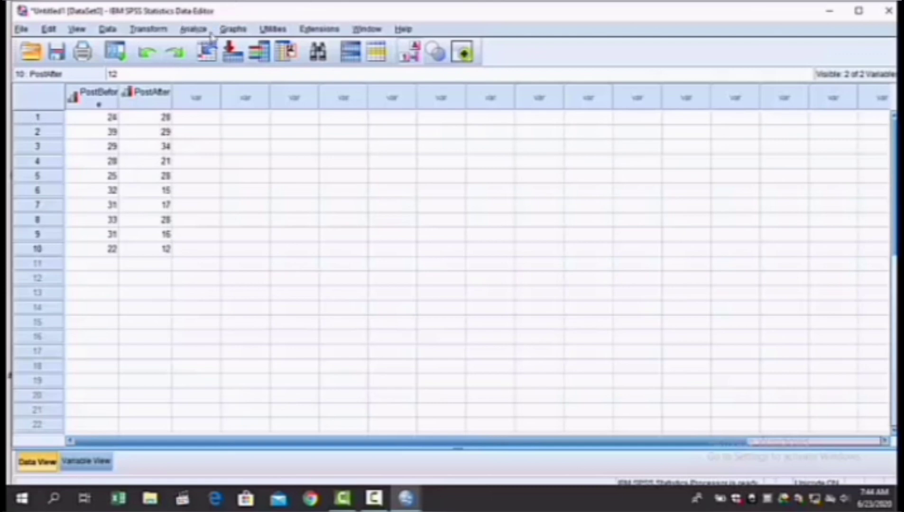
Step: Set up a legacy nonparametric 2 Related Samples test of type Wilcoxon, pairing kinerja otak sebelum with kinerja otak sesudah
{"action": "left_click", "coordinate": [193, 29]}
{"action": "mouse_move", "coordinate": [241, 282]}
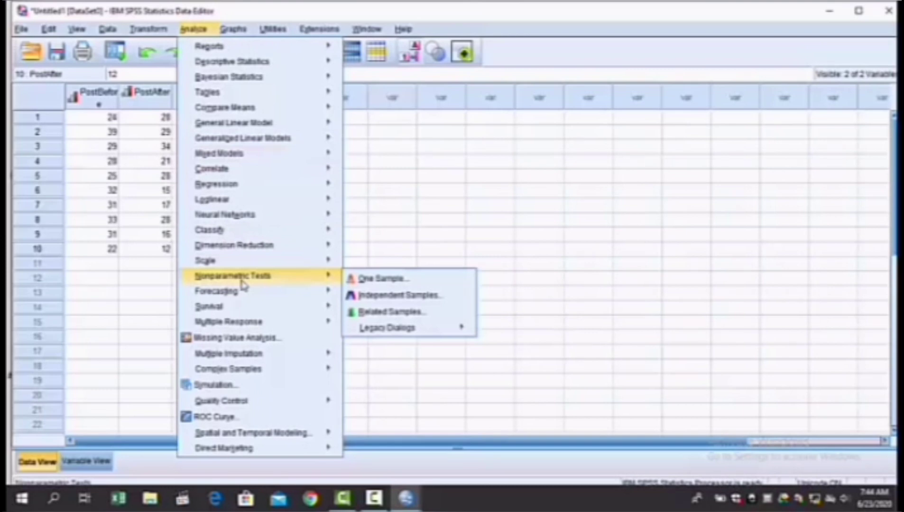
{"action": "mouse_move", "coordinate": [410, 334]}
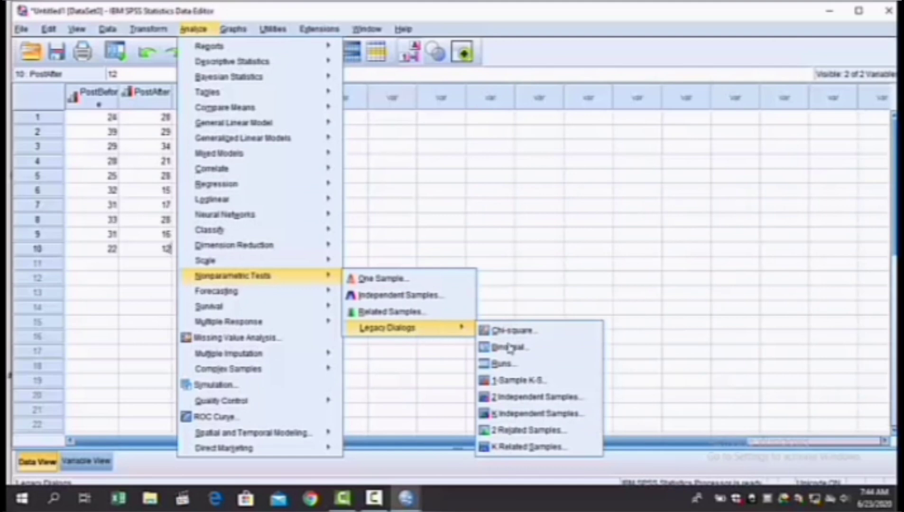
{"action": "left_click", "coordinate": [530, 431]}
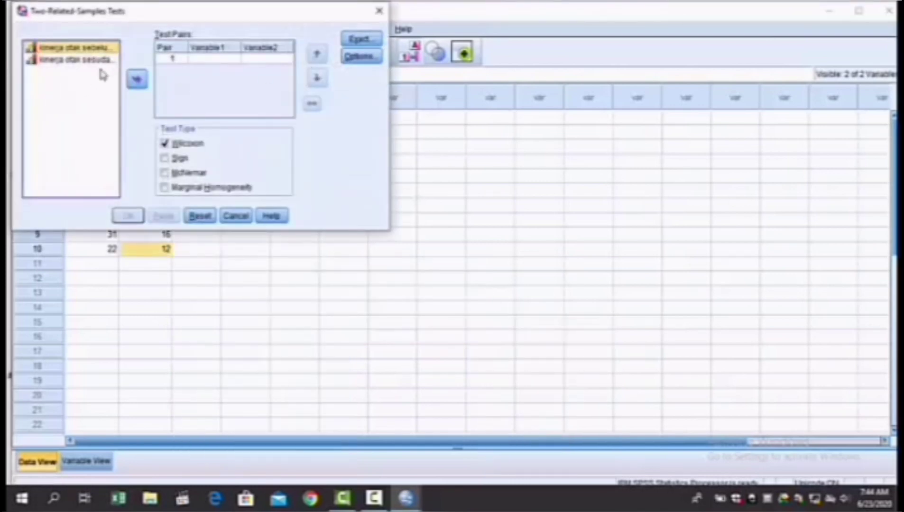
{"action": "left_click", "coordinate": [137, 81]}
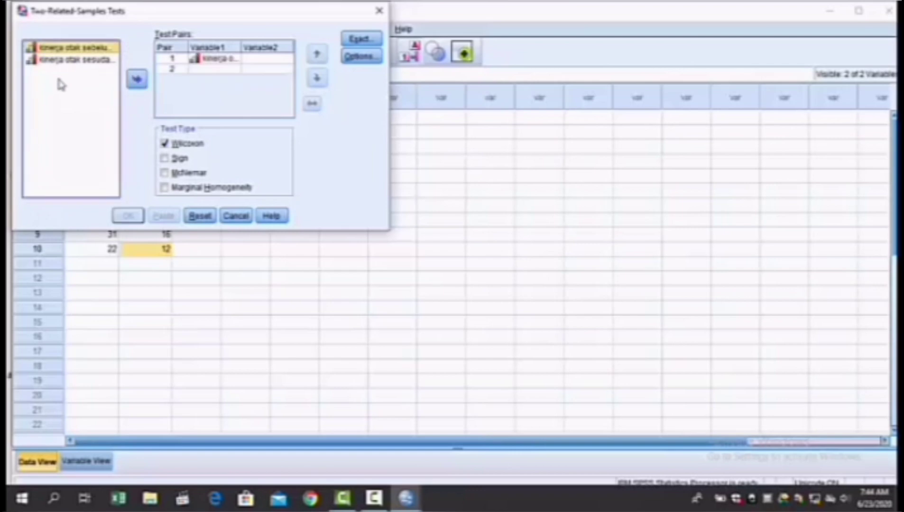
{"action": "left_click", "coordinate": [76, 63]}
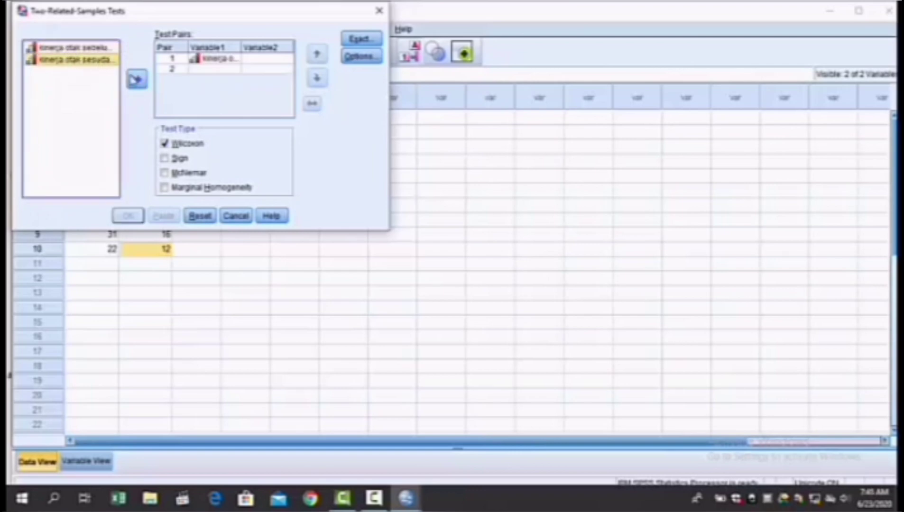
{"action": "left_click", "coordinate": [136, 81]}
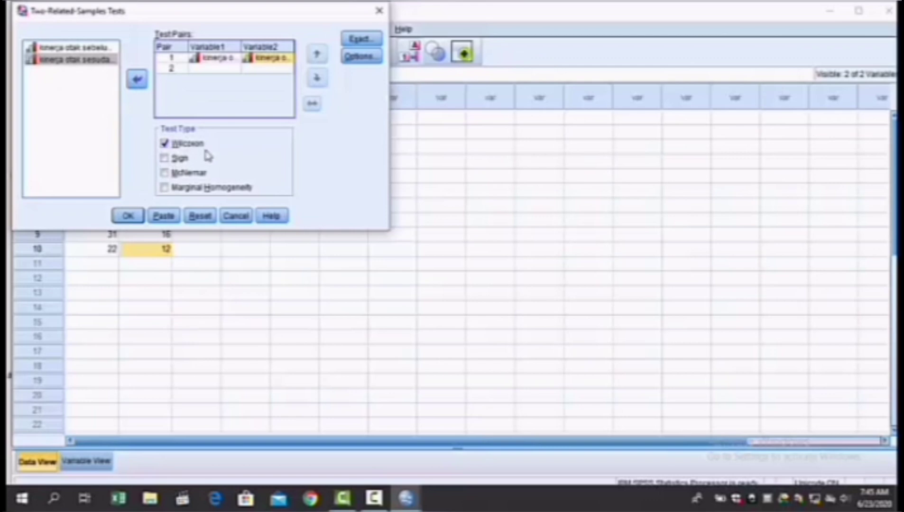
Step: Run the Wilcoxon signed ranks test and examine its Ranks and Test Statistics tables
{"action": "left_click", "coordinate": [120, 216]}
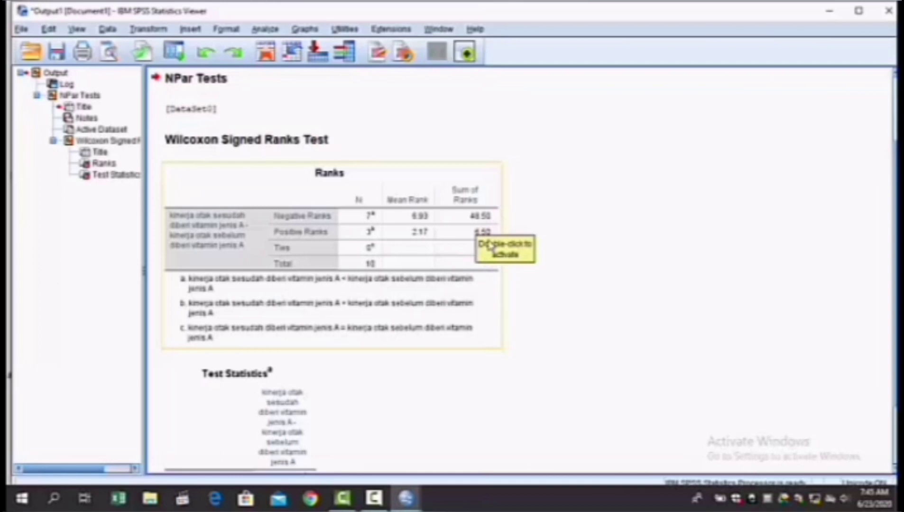
{"action": "left_click", "coordinate": [529, 198]}
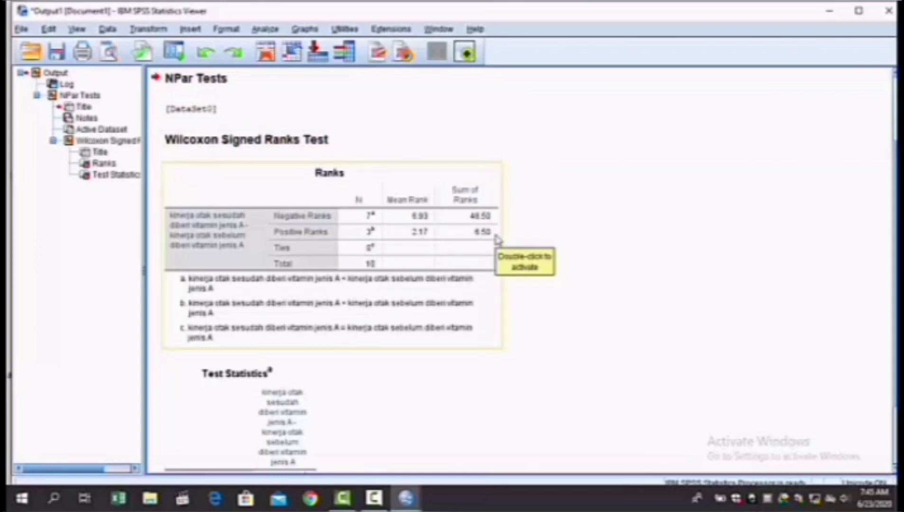
{"action": "scroll", "coordinate": [497, 240], "scroll_direction": "down", "scroll_amount": 3}
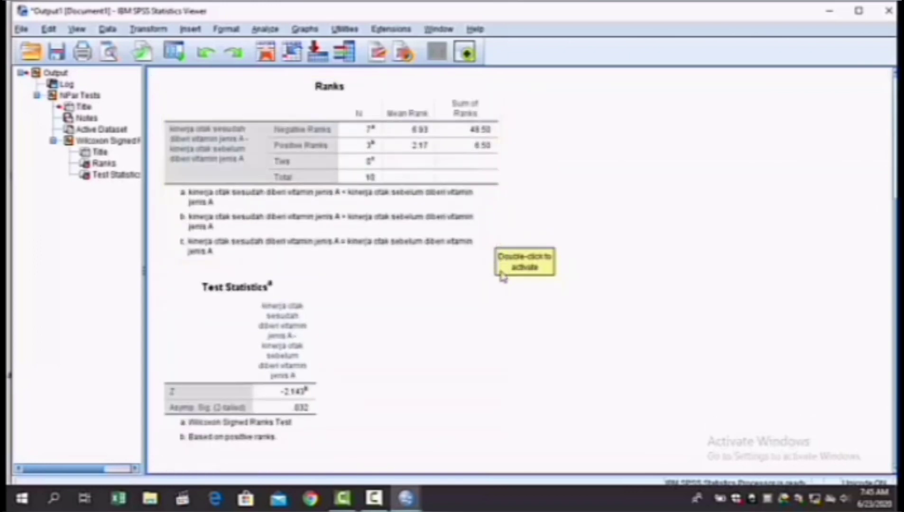